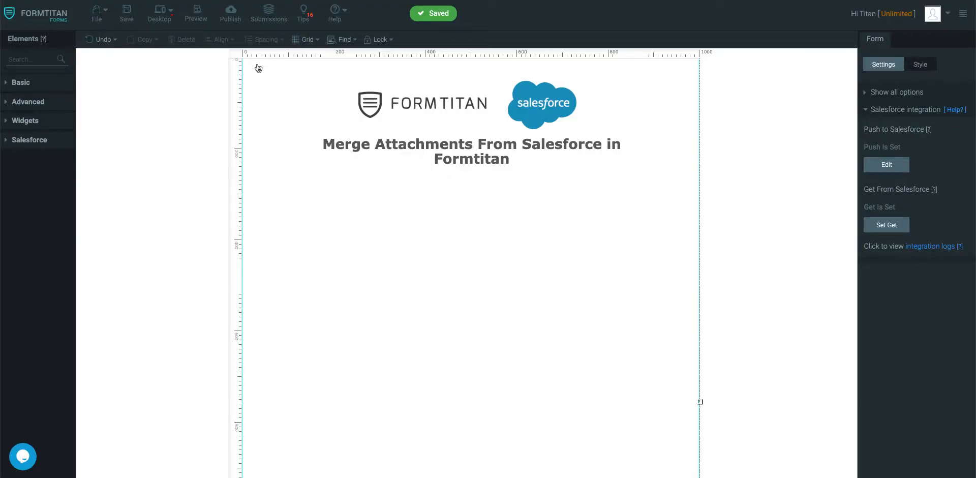
- Add a Section element below the title, widen it across the form and make it shorter
{"action": "left_click", "coordinate": [49, 63]}
{"action": "type", "text": "sec"}
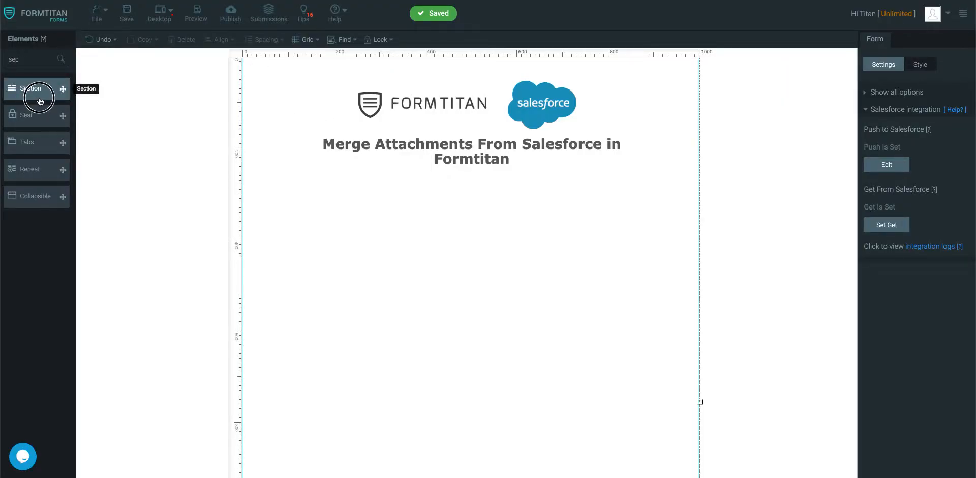
{"action": "left_click_drag", "start_coordinate": [38, 91], "coordinate": [301, 200]}
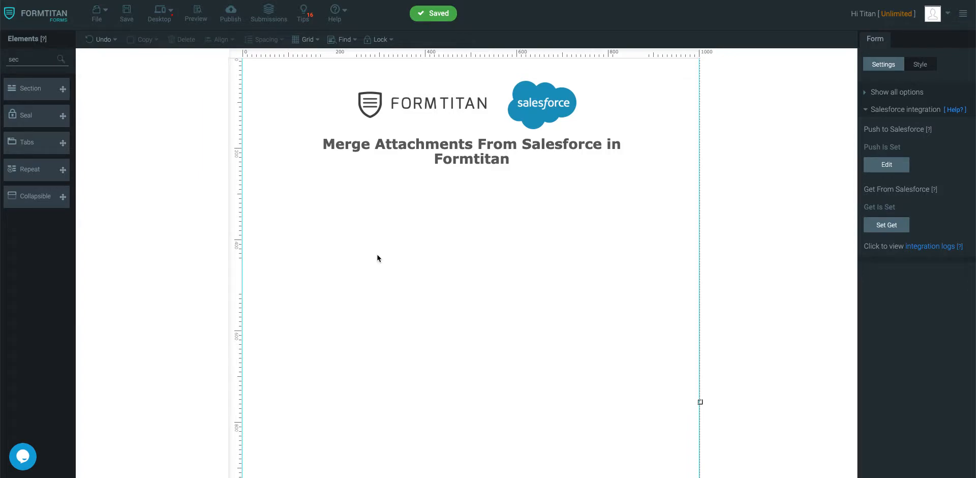
{"action": "left_click_drag", "start_coordinate": [354, 220], "coordinate": [691, 234]}
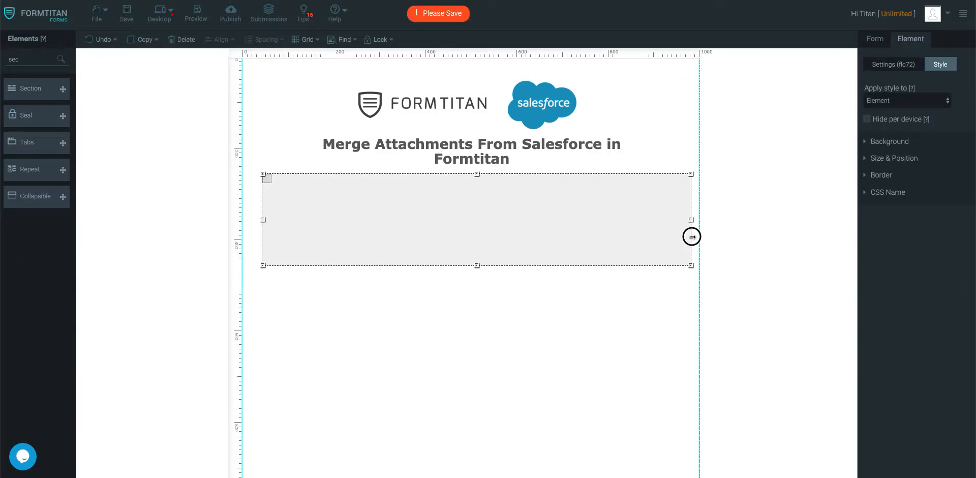
{"action": "left_click_drag", "start_coordinate": [477, 265], "coordinate": [477, 229]}
- Place a Hidden field at the form's top right and paste a duplicate into the section
{"action": "double_click", "coordinate": [30, 59]}
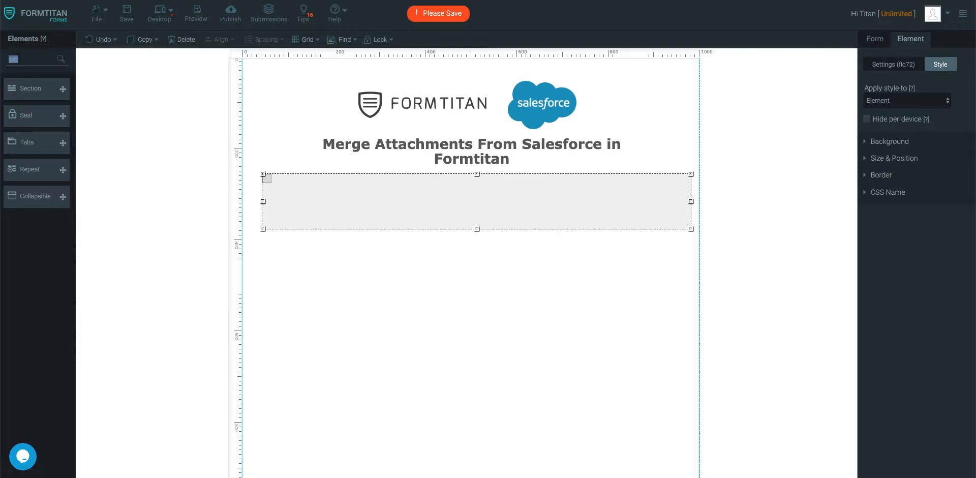
{"action": "type", "text": "hidd"}
{"action": "left_click_drag", "start_coordinate": [58, 90], "coordinate": [643, 78]}
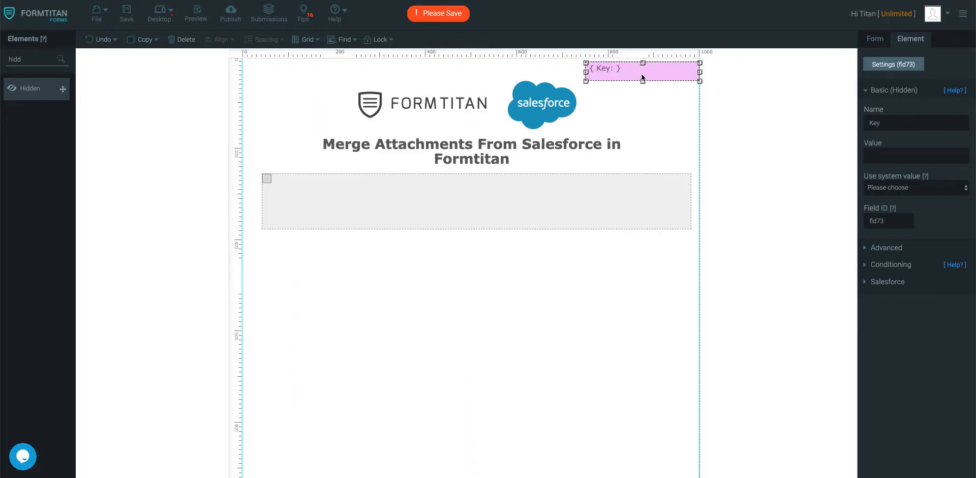
{"action": "key", "text": "ctrl+c"}
{"action": "key", "text": "ctrl+v"}
{"action": "left_click_drag", "start_coordinate": [677, 83], "coordinate": [346, 194]}
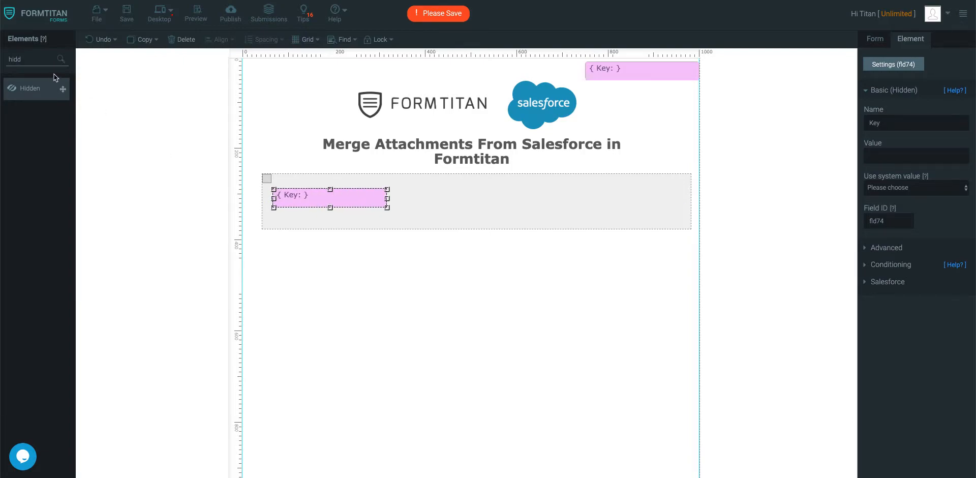
- Add a Textbox to the right side of the grey section
{"action": "double_click", "coordinate": [30, 59]}
{"action": "type", "text": "tex"}
{"action": "left_click_drag", "start_coordinate": [34, 143], "coordinate": [562, 198]}
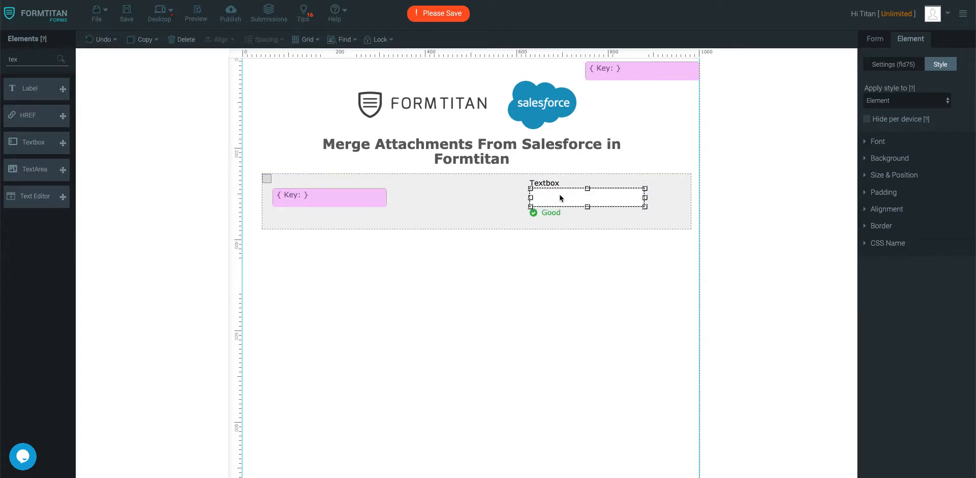
- Re-confirm the Salesforce push-data configuration with Finish twice, saving until the form reports Saved
{"action": "left_click", "coordinate": [127, 12]}
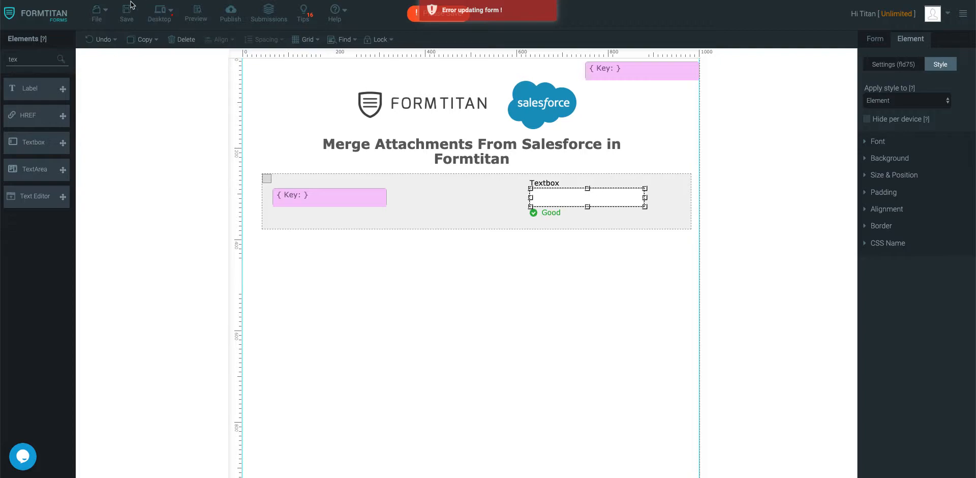
{"action": "left_click", "coordinate": [877, 39]}
{"action": "left_click", "coordinate": [886, 165]}
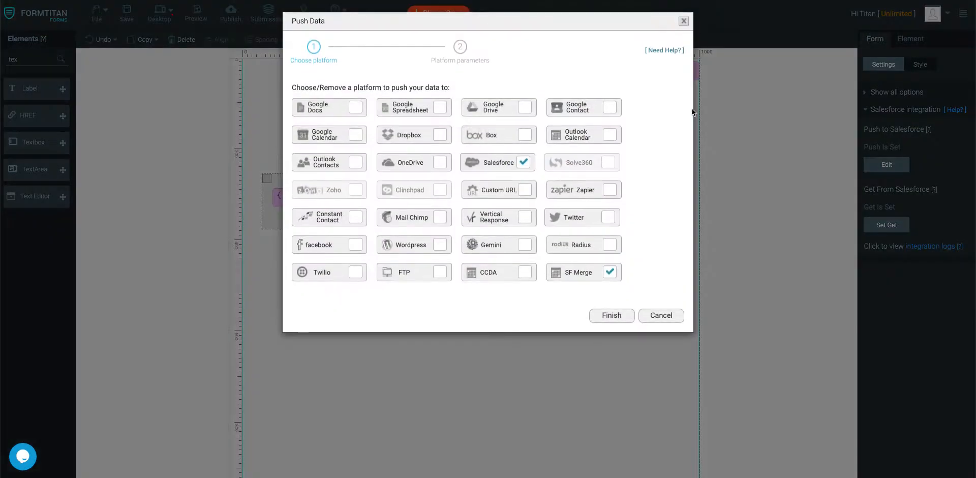
{"action": "left_click", "coordinate": [500, 163]}
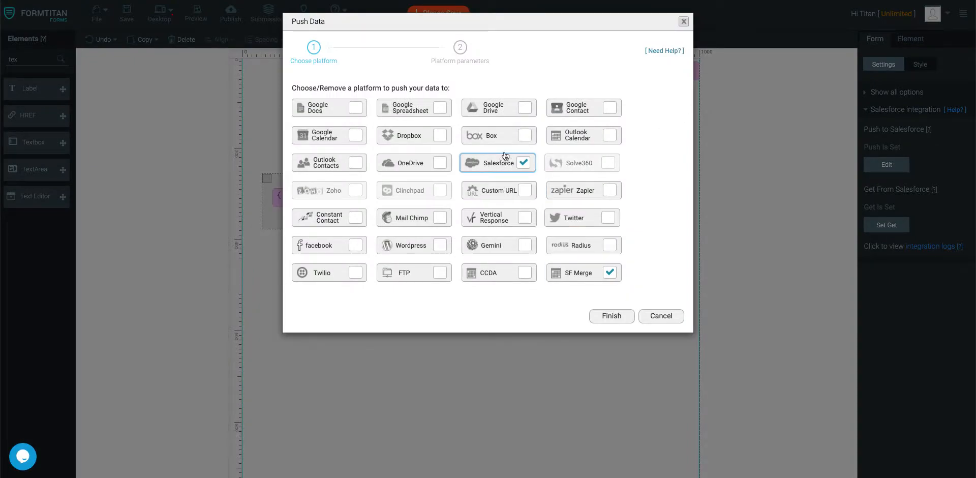
{"action": "left_click", "coordinate": [604, 316]}
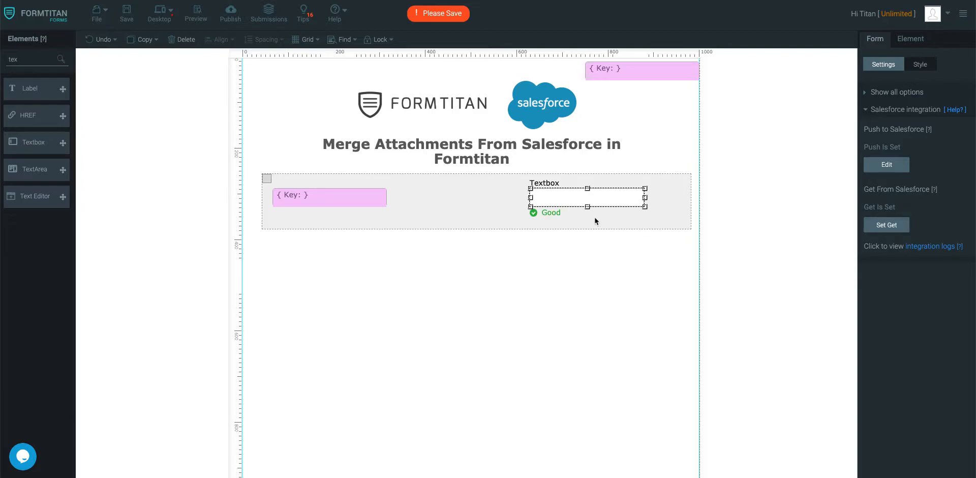
{"action": "left_click", "coordinate": [128, 13]}
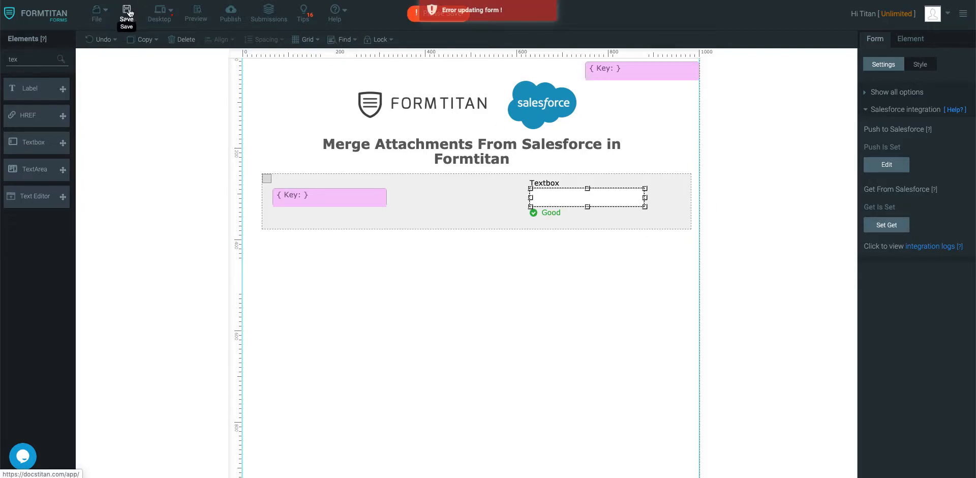
{"action": "left_click", "coordinate": [869, 166]}
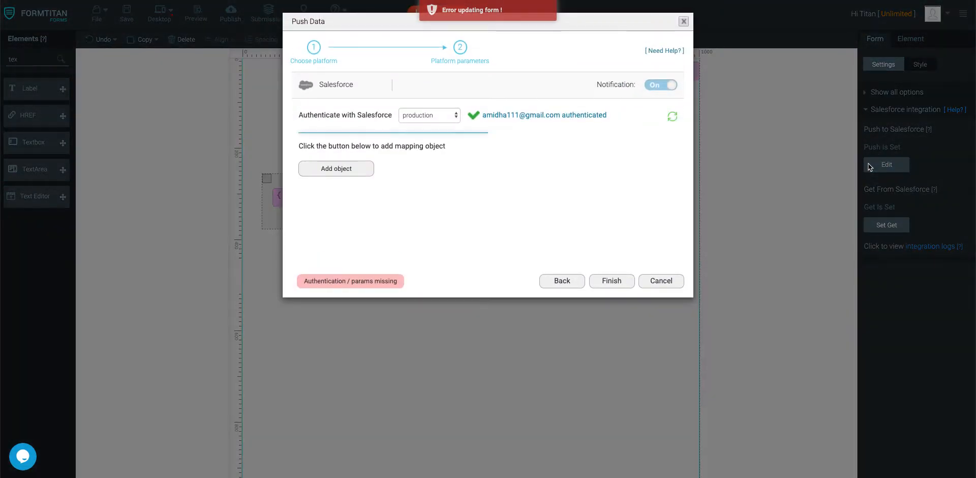
{"action": "left_click", "coordinate": [612, 281]}
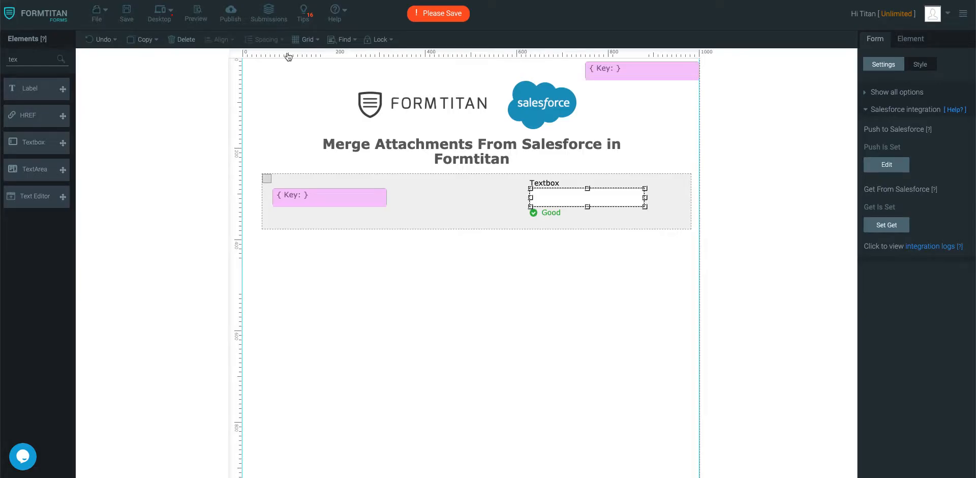
{"action": "left_click", "coordinate": [123, 15]}
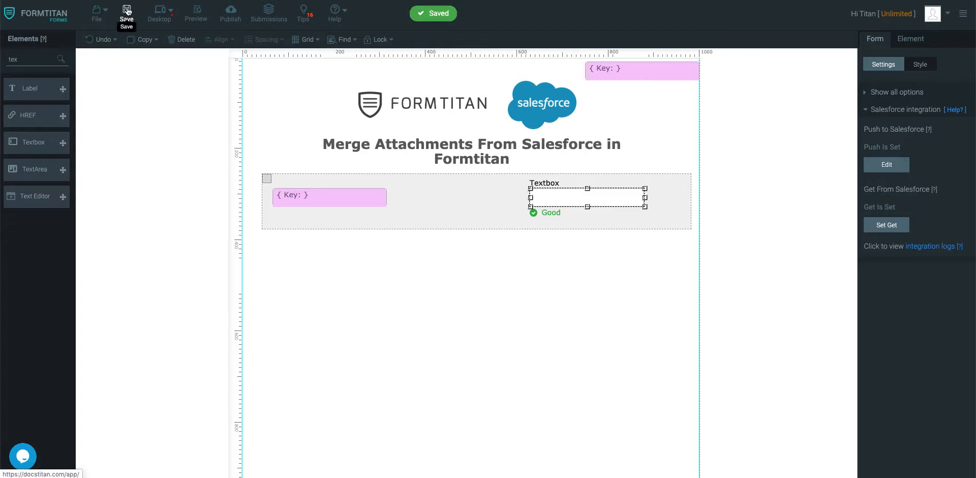
{"action": "left_click", "coordinate": [501, 319]}
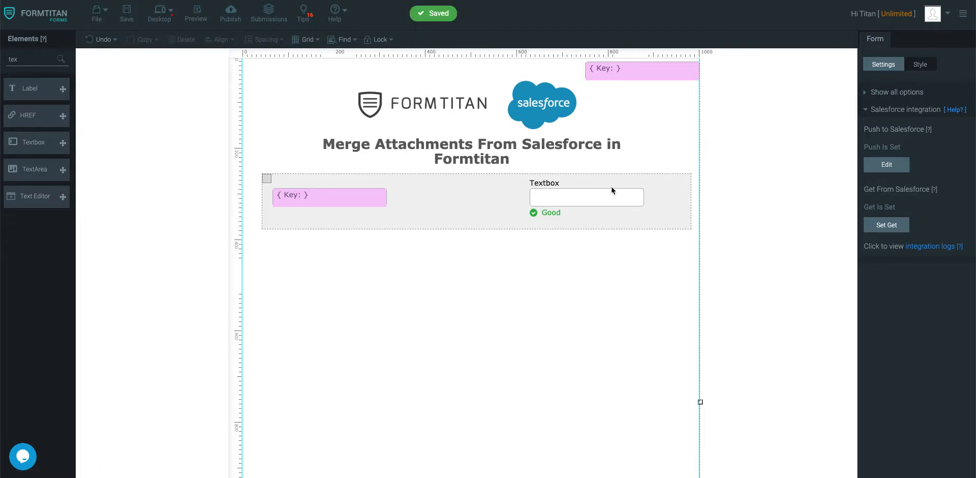
- Name the top-right hidden field Contact ID and paste the contact's Salesforce ID as its value
{"action": "left_click", "coordinate": [605, 201]}
{"action": "left_click", "coordinate": [652, 83]}
{"action": "left_click", "coordinate": [662, 66]}
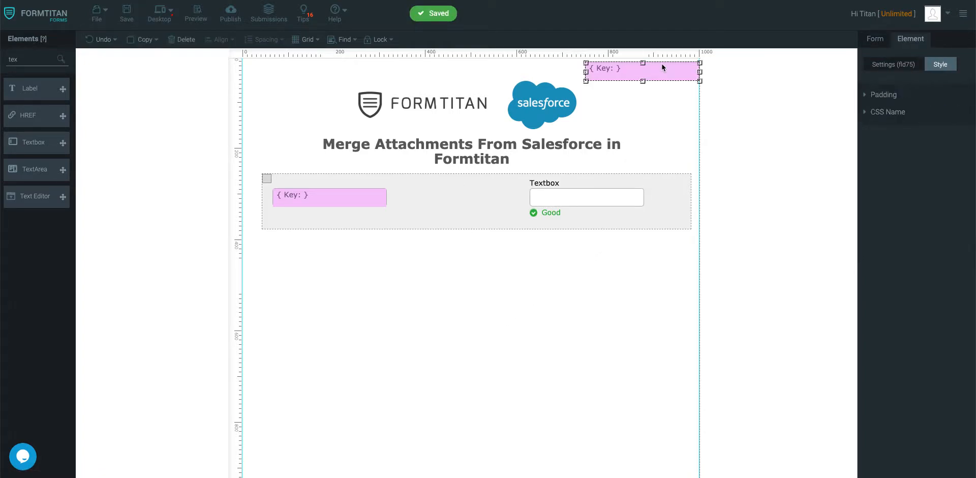
{"action": "type", "text": "Contac"}
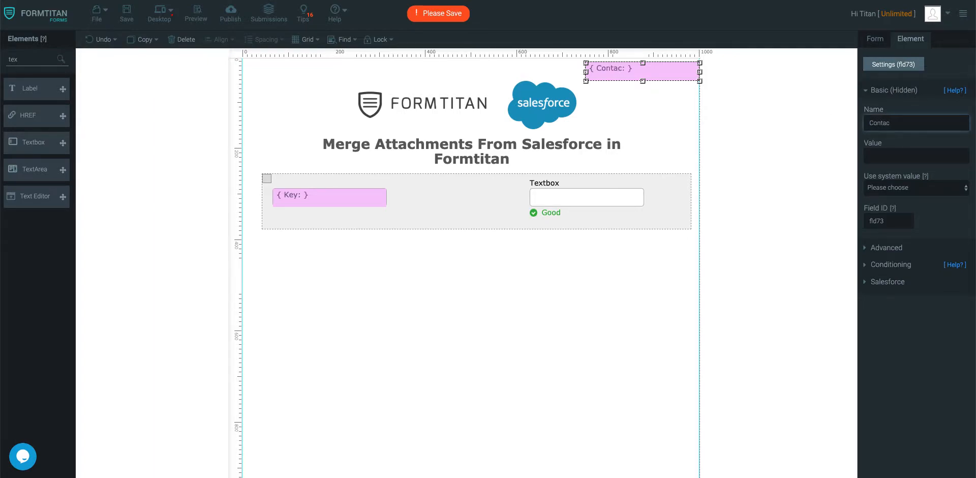
{"action": "type", "text": "t ID"}
{"action": "left_click", "coordinate": [915, 153]}
{"action": "key", "text": "ctrl+v"}
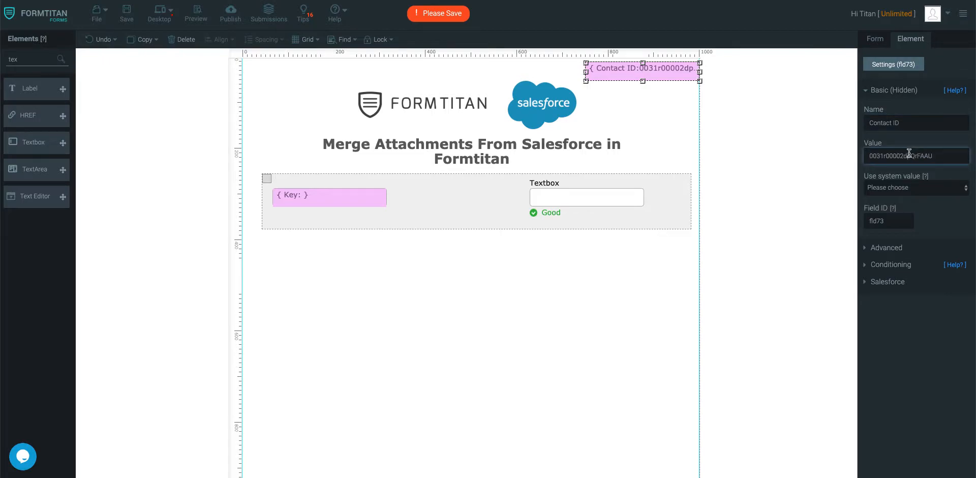
- Rename the hidden field inside the section to Attachment ID
{"action": "left_click", "coordinate": [362, 198]}
{"action": "left_click", "coordinate": [918, 153]}
{"action": "type", "text": "A"}
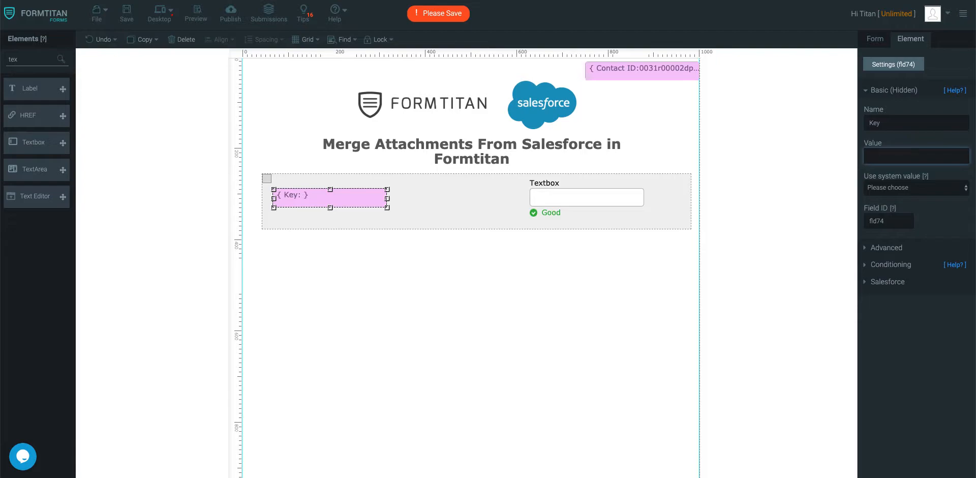
{"action": "double_click", "coordinate": [936, 123]}
{"action": "key", "text": "BackSpace"}
{"action": "type", "text": "Atta"}
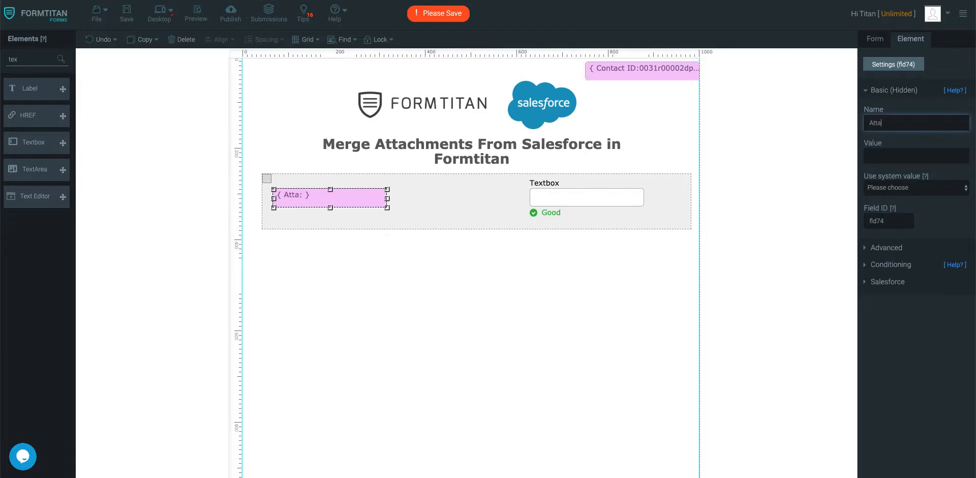
{"action": "type", "text": "chment ID"}
- Label the textbox Attachment Name
{"action": "left_click", "coordinate": [590, 202]}
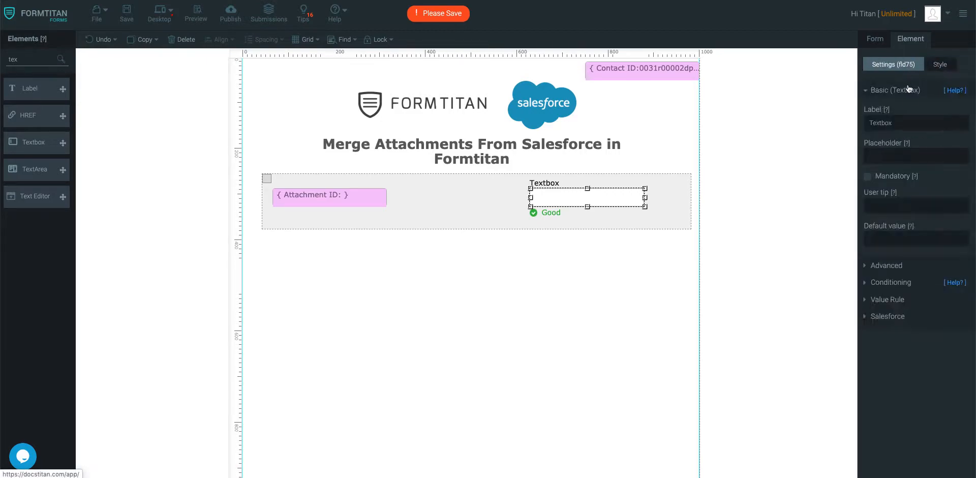
{"action": "double_click", "coordinate": [898, 124]}
{"action": "type", "text": "Ar"}
{"action": "type", "text": "ttachment"}
{"action": "type", "text": " Name"}
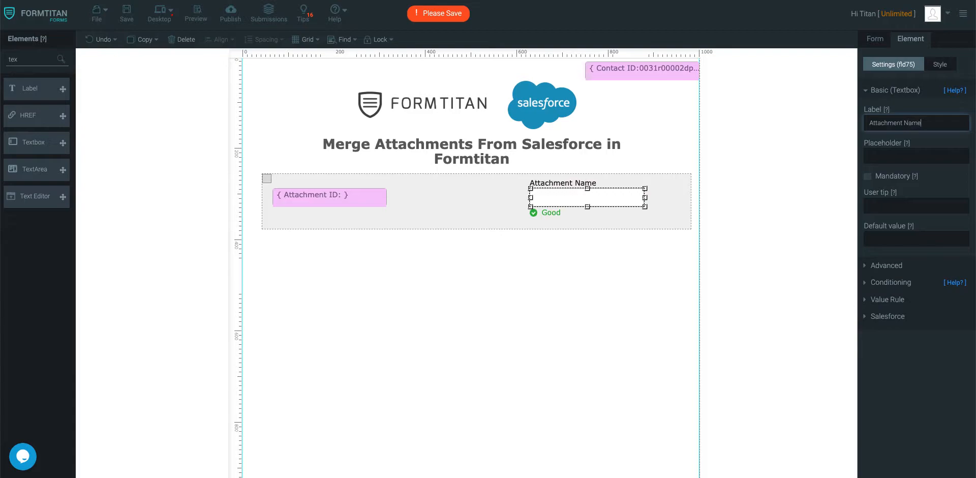
{"action": "double_click", "coordinate": [28, 61]}
- Add a Button below the section, set its type to submit, shift it right, and save
{"action": "type", "text": "butt"}
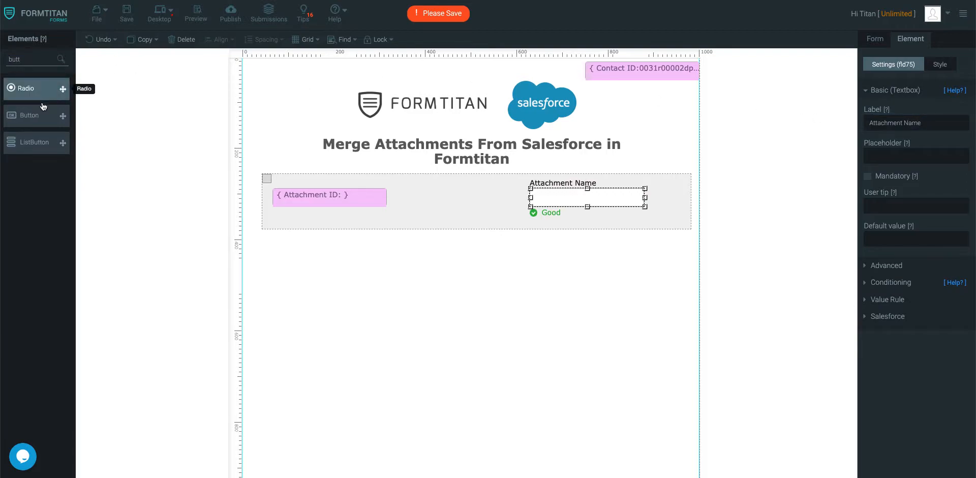
{"action": "left_click_drag", "start_coordinate": [43, 108], "coordinate": [337, 251]}
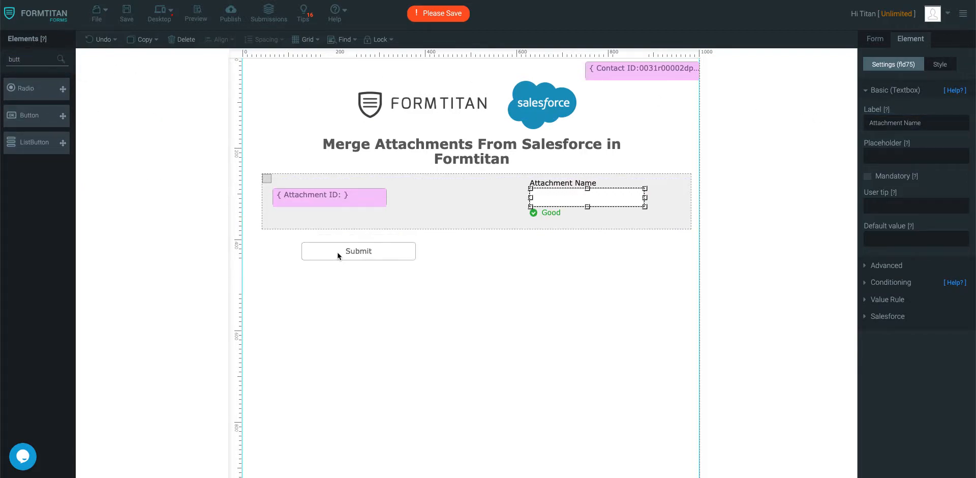
{"action": "left_click", "coordinate": [661, 242]}
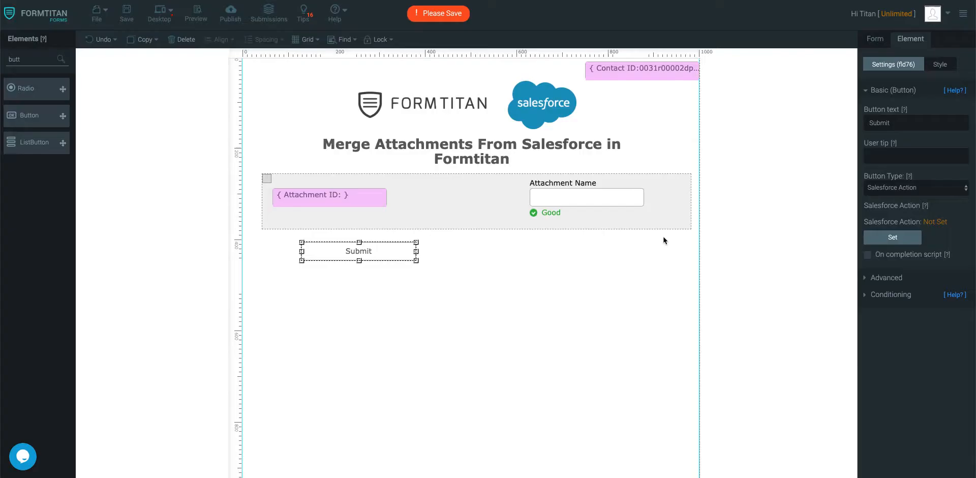
{"action": "left_click", "coordinate": [910, 187]}
{"action": "left_click", "coordinate": [878, 140]}
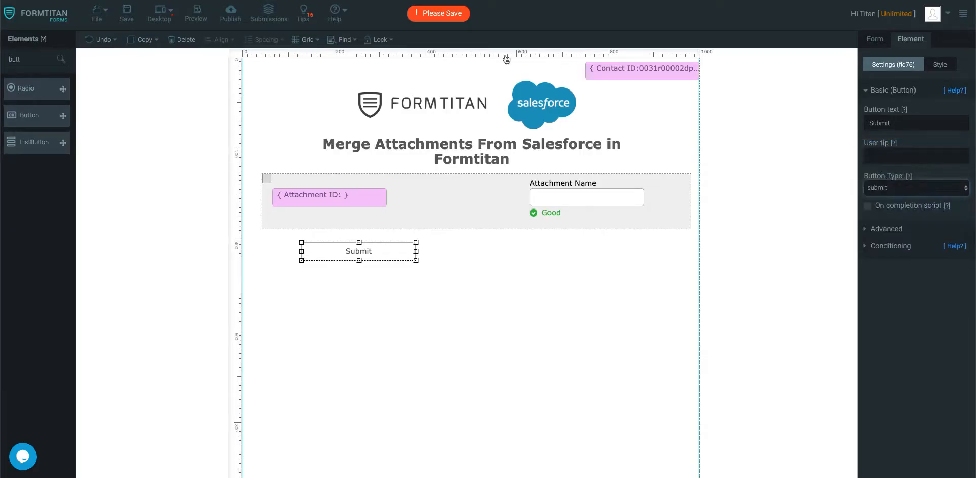
{"action": "left_click", "coordinate": [127, 15]}
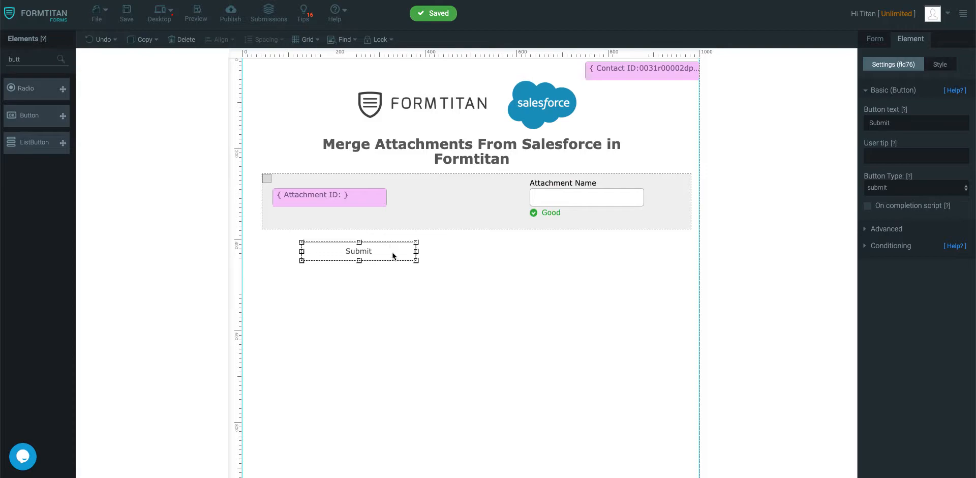
{"action": "left_click_drag", "start_coordinate": [393, 256], "coordinate": [502, 258]}
{"action": "left_click", "coordinate": [506, 285]}
{"action": "left_click", "coordinate": [131, 17]}
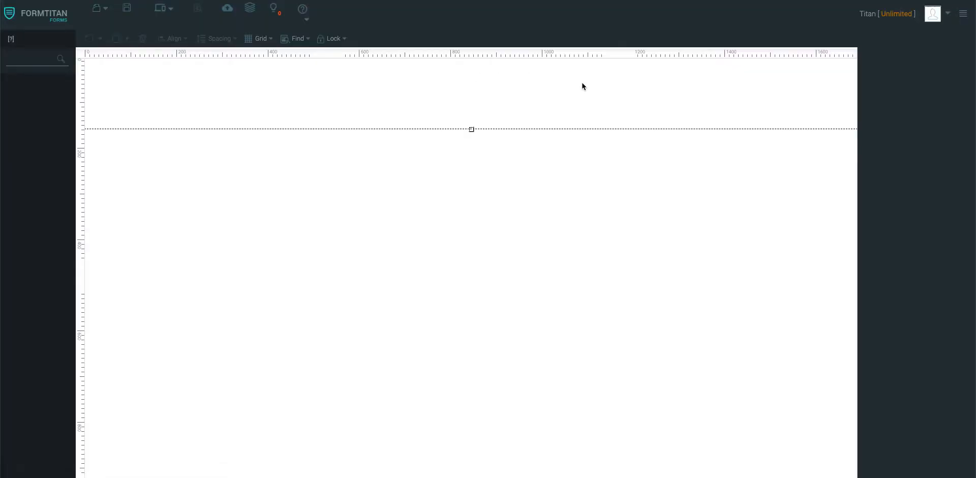
- Create a Get-from-Salesforce lookup on the Attachment object with a comment, executed on form load
{"action": "left_click", "coordinate": [895, 143]}
{"action": "left_click", "coordinate": [886, 224]}
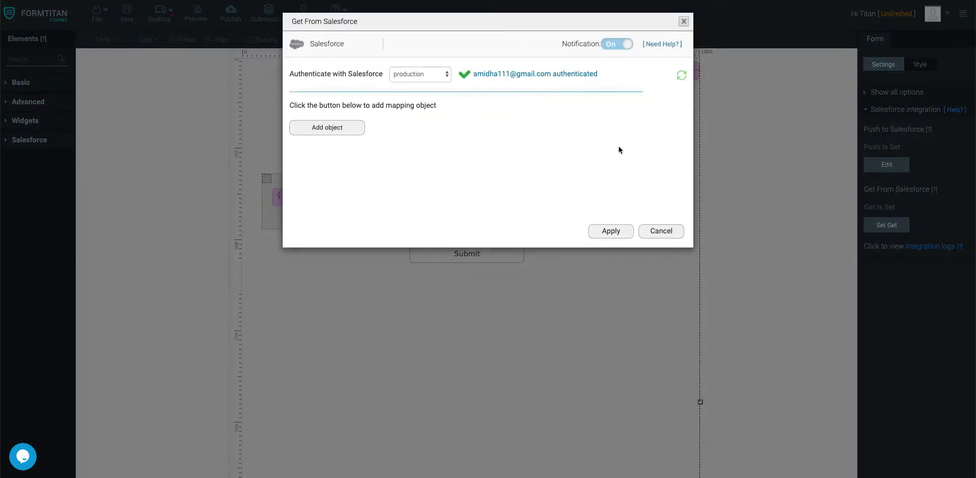
{"action": "left_click", "coordinate": [327, 128]}
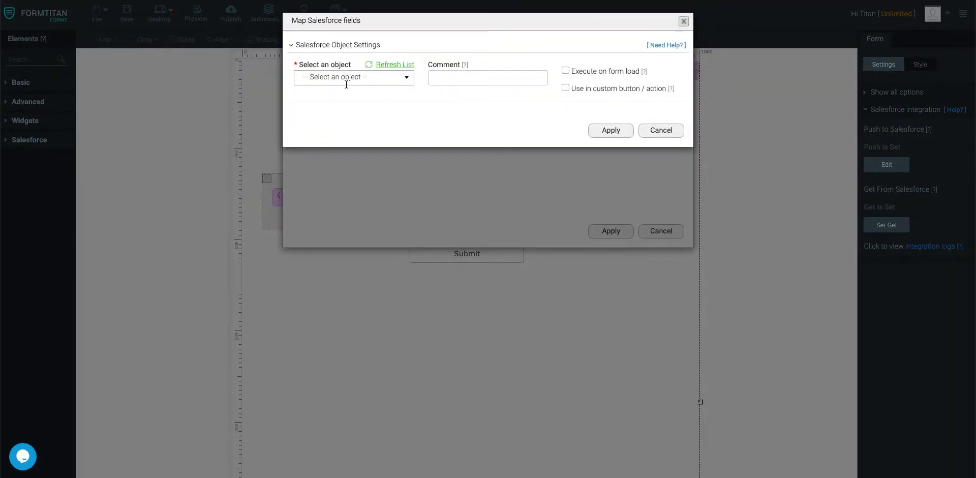
{"action": "left_click", "coordinate": [346, 83]}
{"action": "type", "text": "attac"}
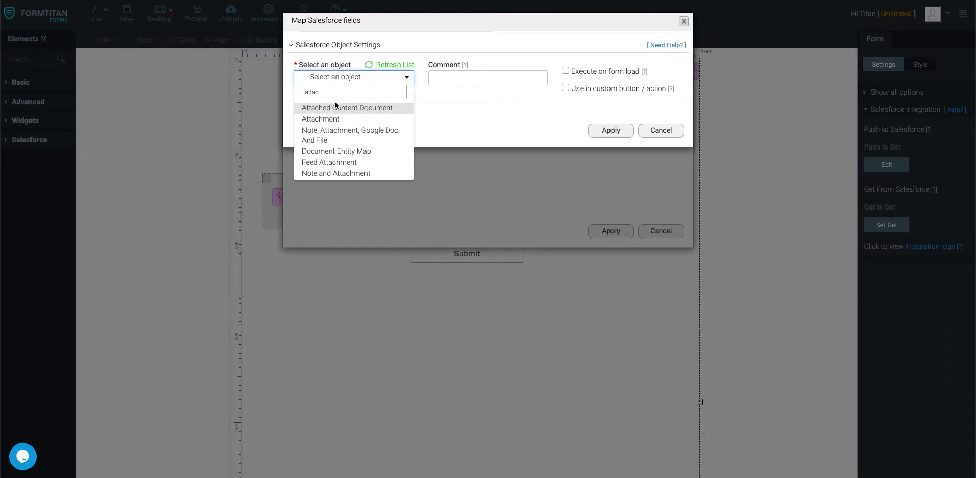
{"action": "left_click", "coordinate": [327, 118]}
{"action": "left_click", "coordinate": [454, 74]}
{"action": "type", "text": "Bring a"}
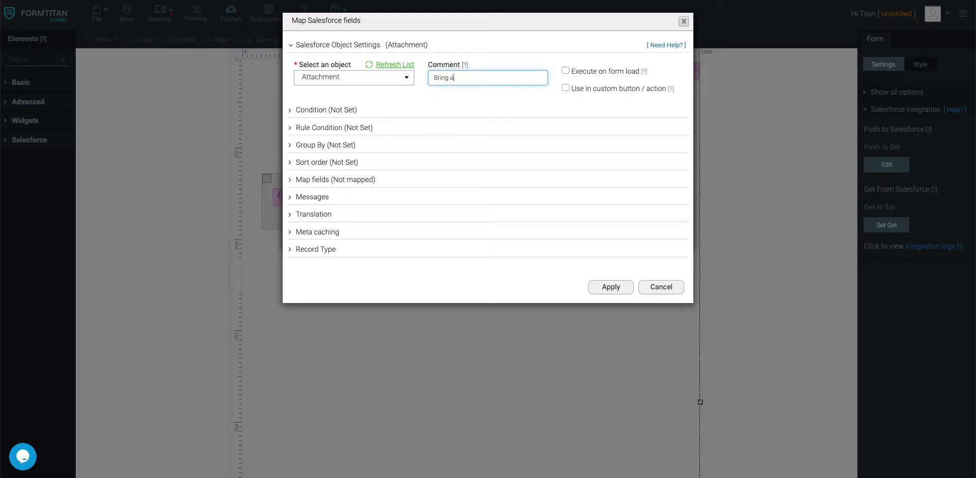
{"action": "type", "text": "tatchment fr"}
{"action": "key", "text": "BackSpace"}
{"action": "key", "text": "BackSpace"}
{"action": "key", "text": "BackSpace"}
{"action": "key", "text": "BackSpace"}
{"action": "key", "text": "BackSpace"}
{"action": "key", "text": "BackSpace"}
{"action": "key", "text": "BackSpace"}
{"action": "key", "text": "BackSpace"}
{"action": "key", "text": "BackSpace"}
{"action": "left_click", "coordinate": [569, 71]}
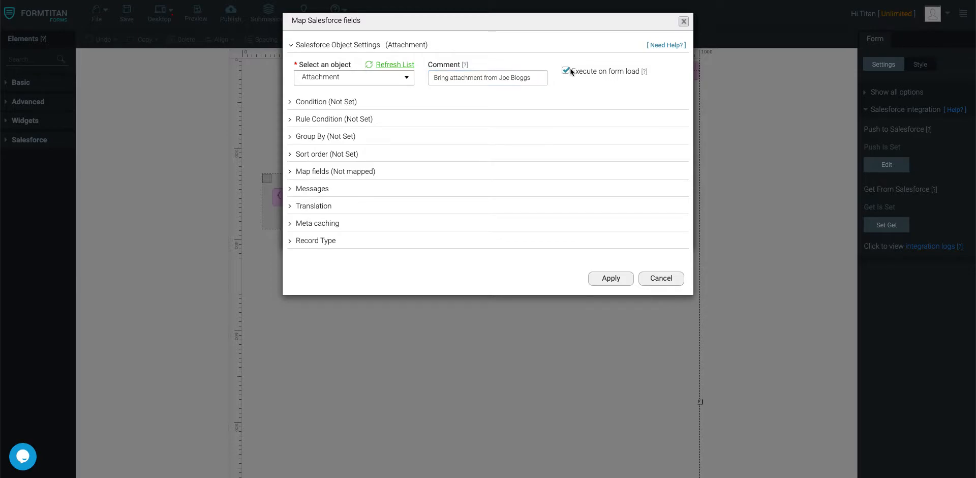
- Add the condition Parent ID Equals Contact ID and retrieve All matching attachments
{"action": "left_click", "coordinate": [349, 101]}
{"action": "left_click", "coordinate": [339, 154]}
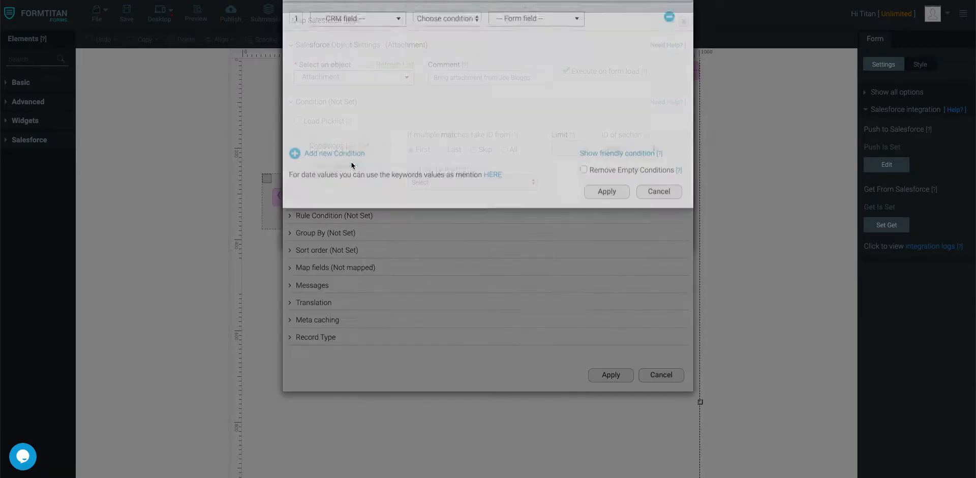
{"action": "left_click", "coordinate": [376, 47]}
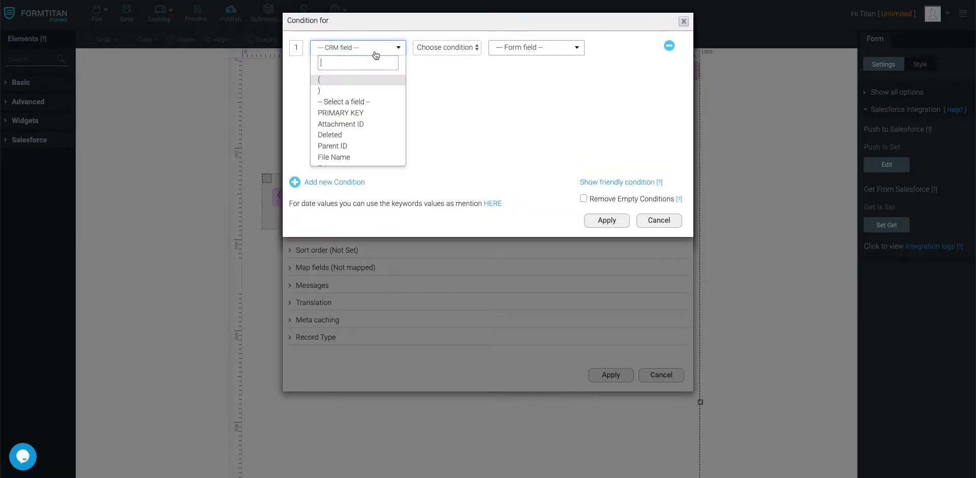
{"action": "scroll", "coordinate": [363, 125], "scroll_direction": "down", "scroll_amount": 3}
{"action": "left_click", "coordinate": [360, 111]}
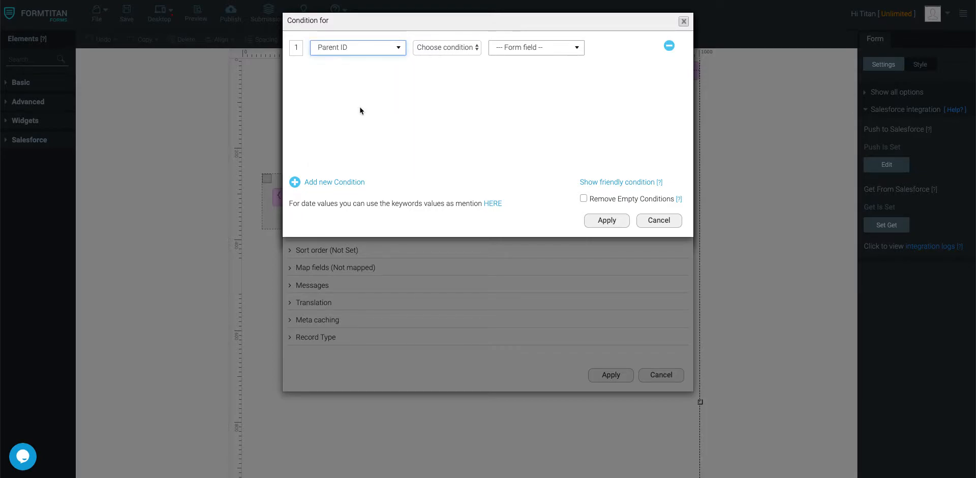
{"action": "left_click", "coordinate": [434, 51]}
{"action": "left_click", "coordinate": [472, 56]}
{"action": "left_click", "coordinate": [524, 47]}
{"action": "left_click", "coordinate": [528, 103]}
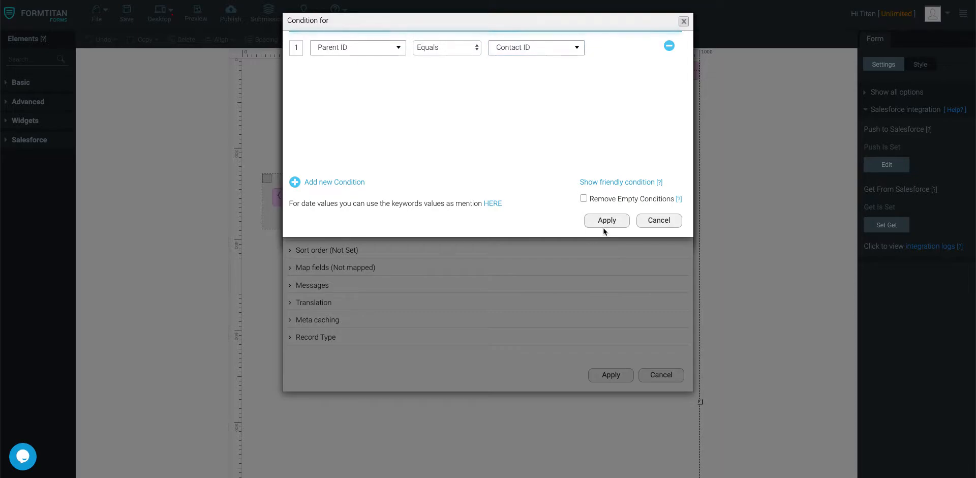
{"action": "left_click", "coordinate": [606, 224]}
{"action": "left_click", "coordinate": [505, 150]}
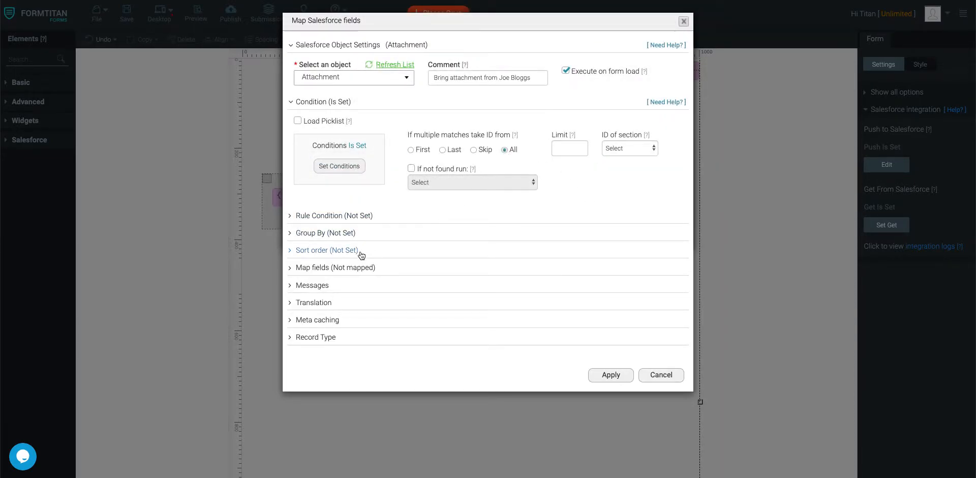
- Map Attachment ID to Salesforce Attachment ID and Attachment Name to File Name, then finish
{"action": "left_click", "coordinate": [373, 267]}
{"action": "left_click", "coordinate": [330, 315]}
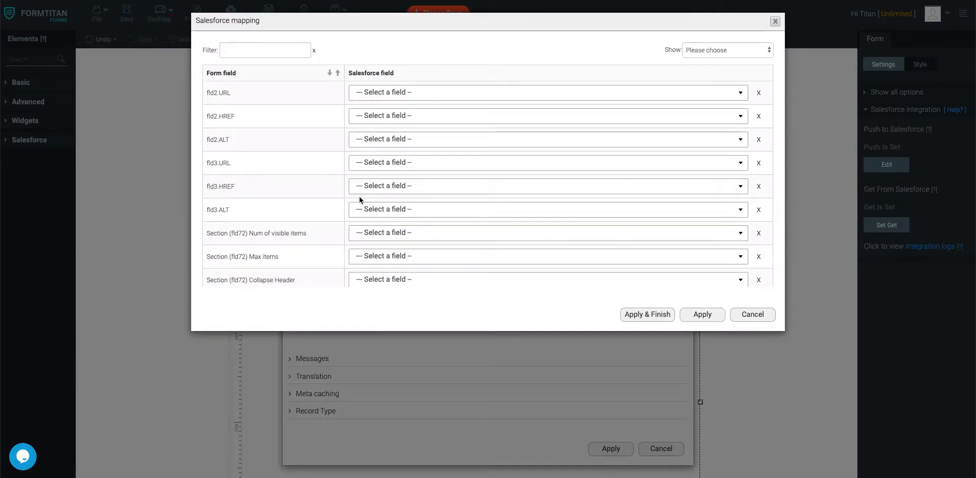
{"action": "scroll", "coordinate": [379, 199], "scroll_direction": "down", "scroll_amount": 3}
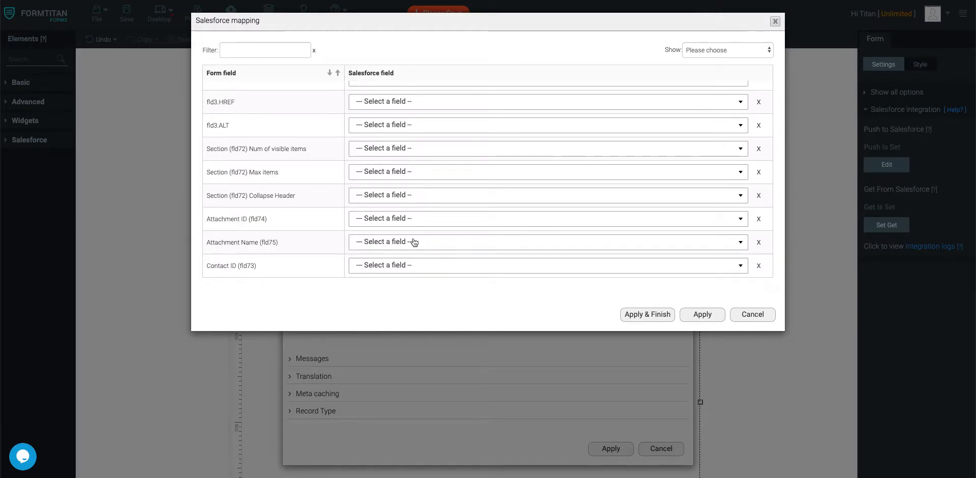
{"action": "left_click", "coordinate": [414, 219]}
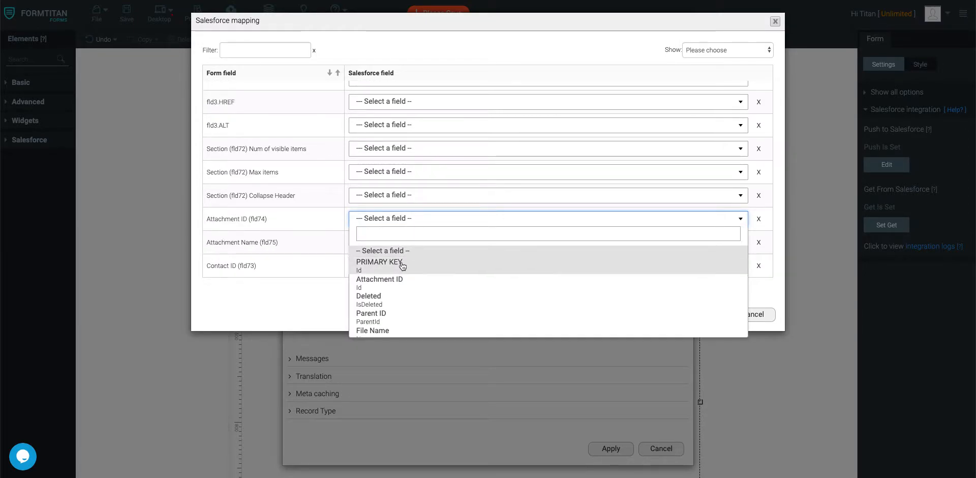
{"action": "left_click", "coordinate": [402, 260]}
{"action": "left_click", "coordinate": [407, 219]}
{"action": "left_click", "coordinate": [399, 279]}
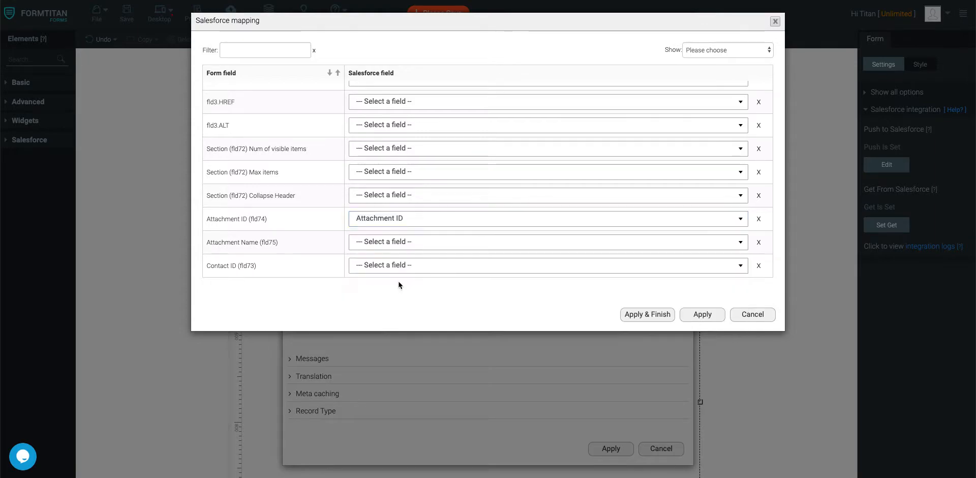
{"action": "left_click", "coordinate": [404, 243]}
{"action": "scroll", "coordinate": [417, 326], "scroll_direction": "down", "scroll_amount": 1}
{"action": "left_click", "coordinate": [417, 328]}
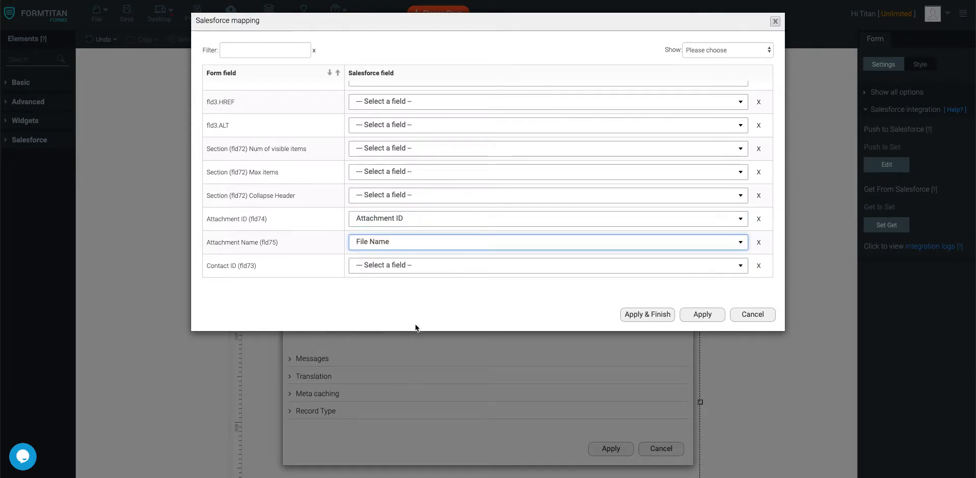
{"action": "left_click", "coordinate": [666, 315]}
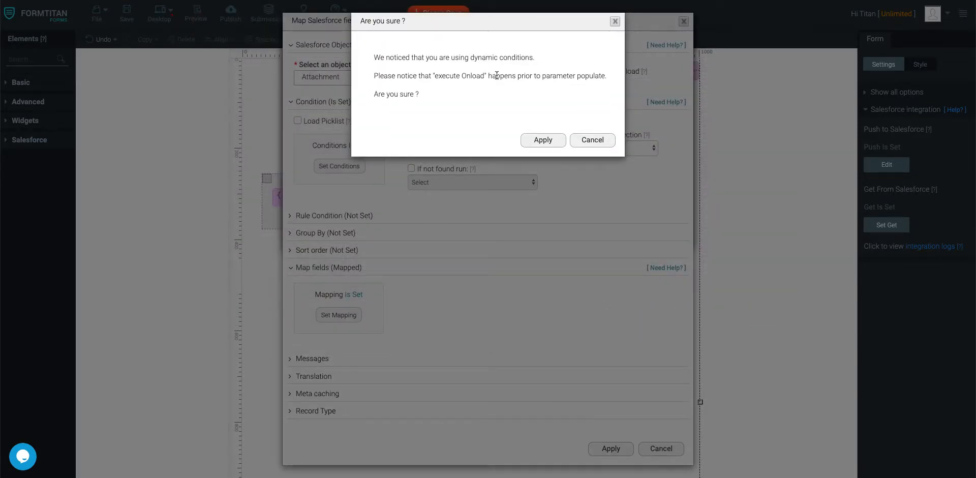
{"action": "left_click", "coordinate": [552, 139]}
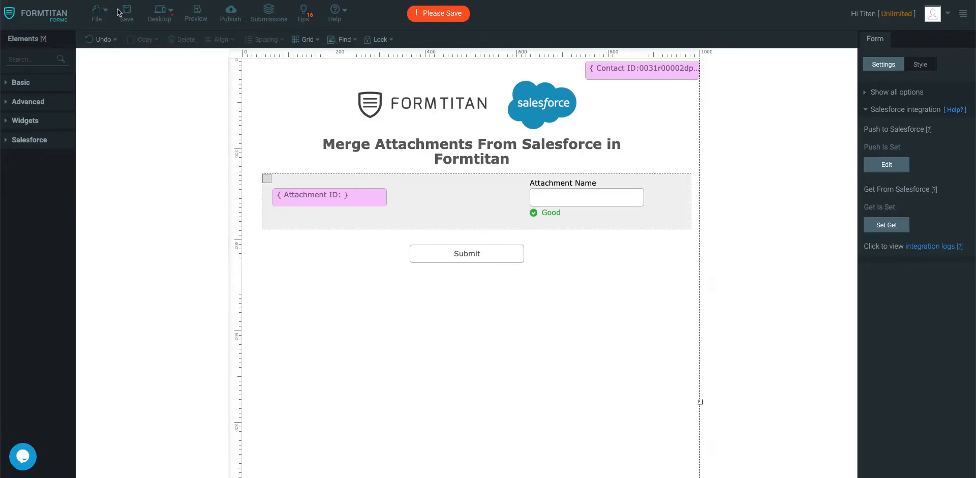
- Save the form and open the SF Merge parameters in the Integrations push notification settings
{"action": "left_click", "coordinate": [125, 11]}
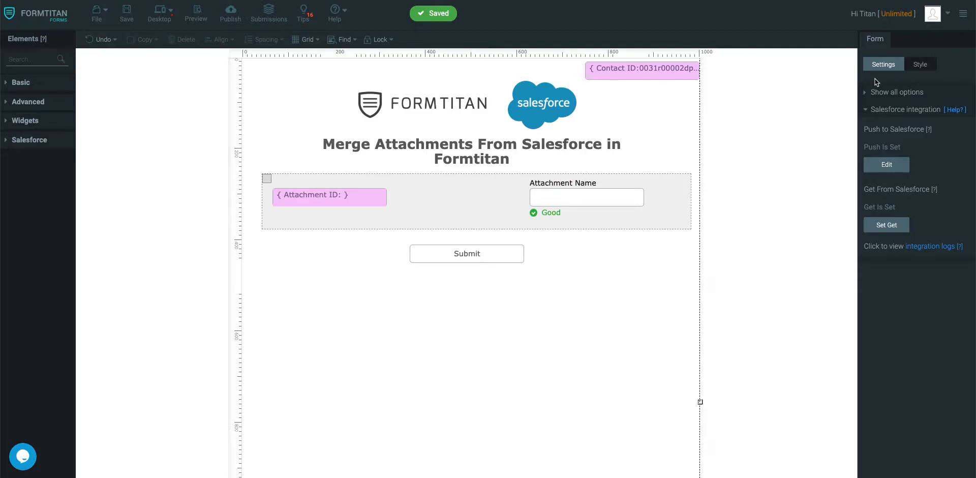
{"action": "left_click", "coordinate": [896, 113]}
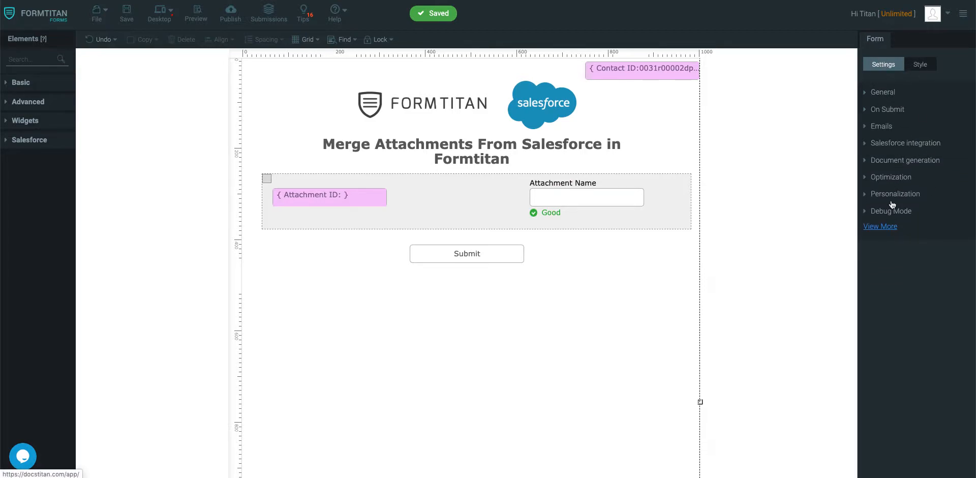
{"action": "left_click", "coordinate": [880, 226]}
{"action": "left_click", "coordinate": [901, 160]}
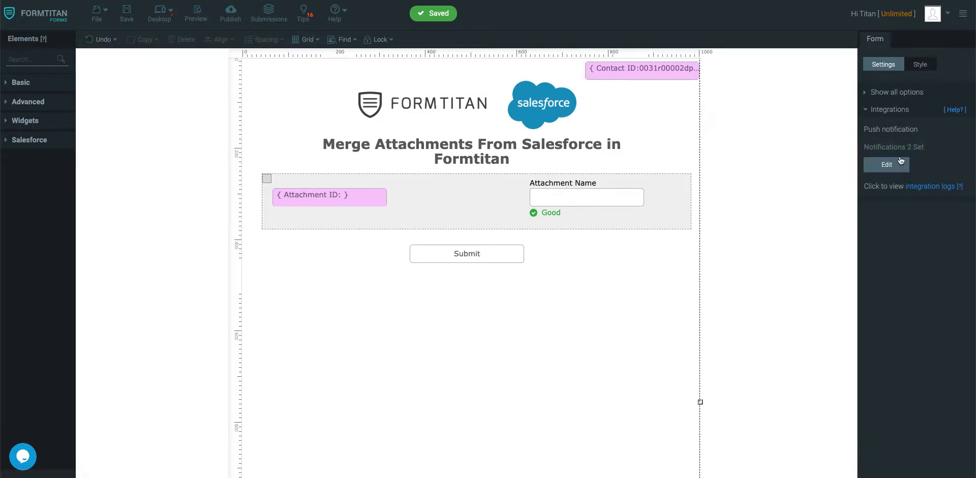
{"action": "left_click", "coordinate": [903, 169]}
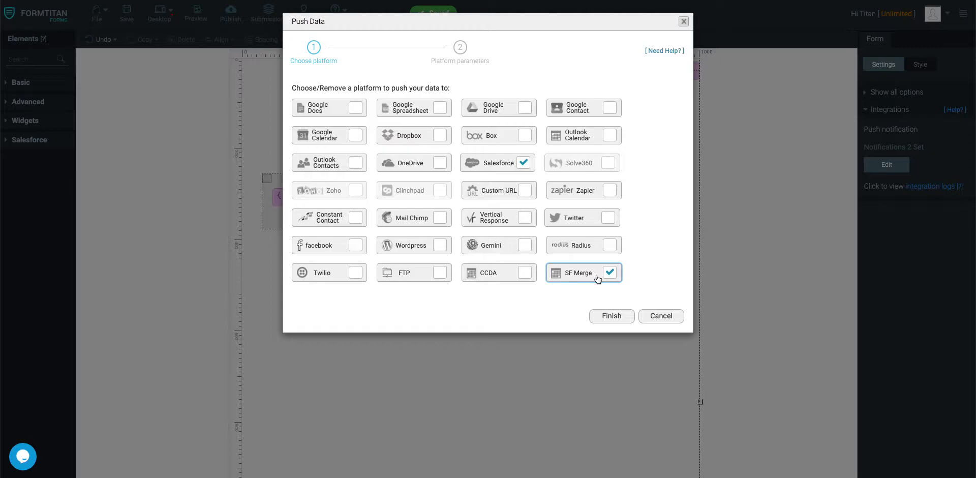
{"action": "left_click", "coordinate": [585, 275]}
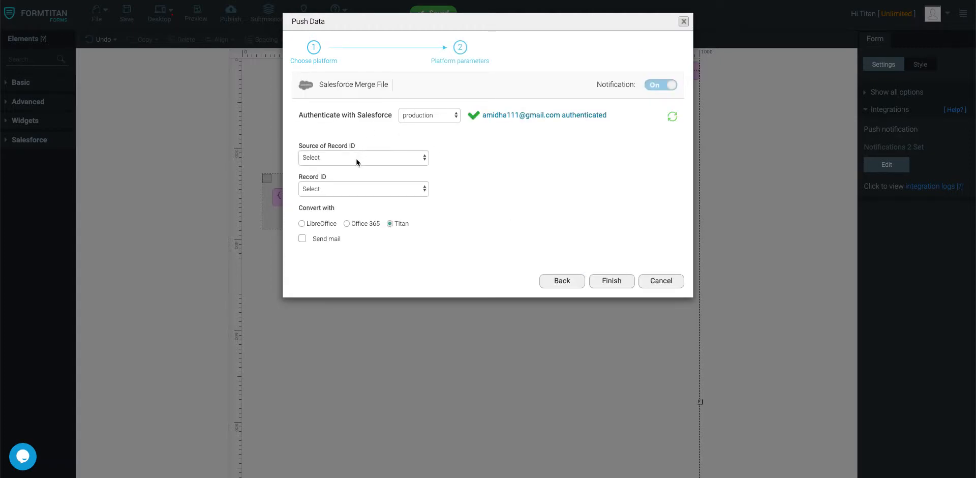
- Set the record ID source to Attachment using Attachment ID, and enable Send mail
{"action": "left_click", "coordinate": [356, 159]}
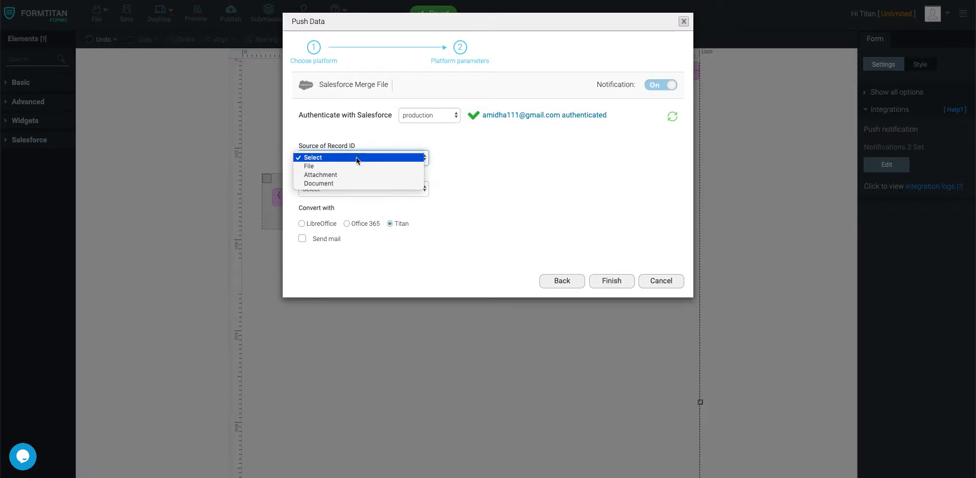
{"action": "left_click", "coordinate": [349, 175]}
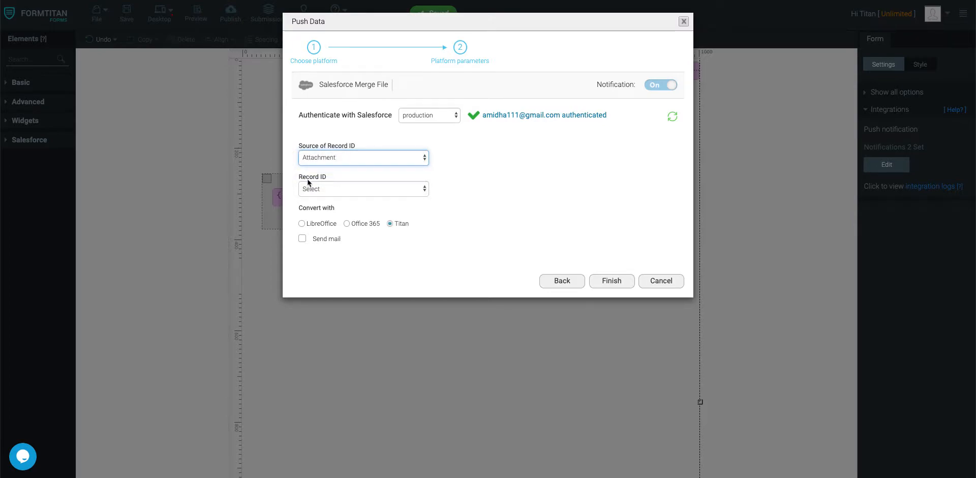
{"action": "left_click", "coordinate": [331, 188]}
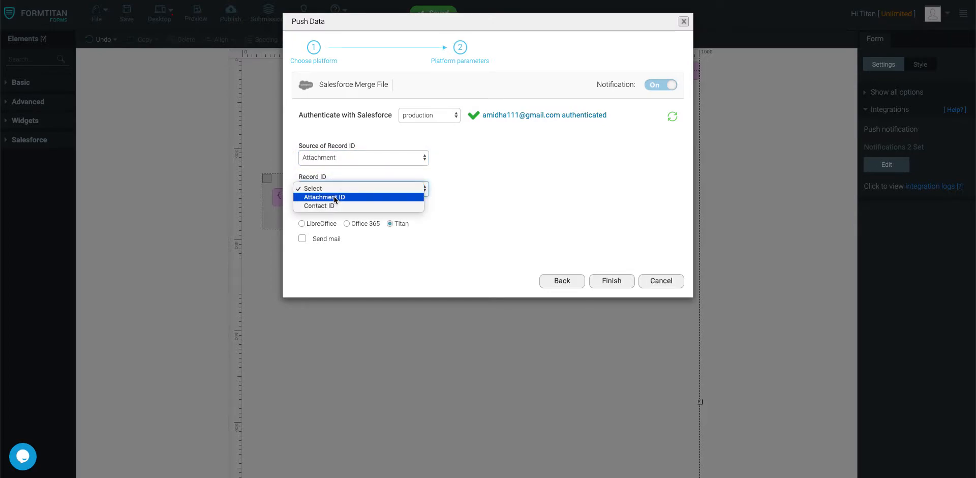
{"action": "left_click", "coordinate": [335, 199]}
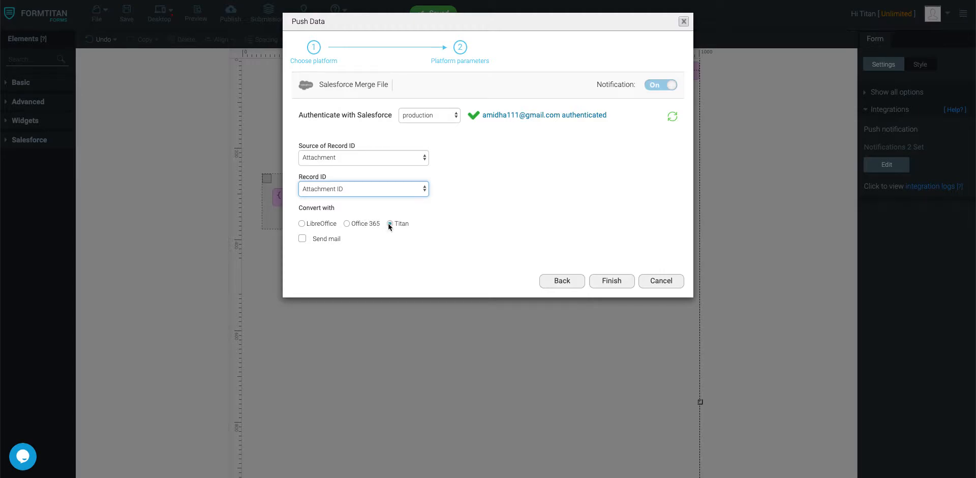
{"action": "left_click", "coordinate": [302, 239]}
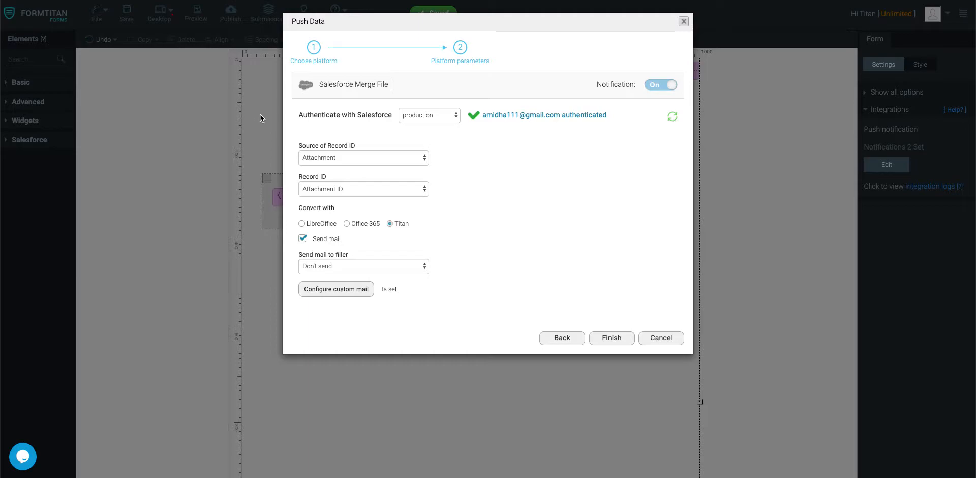
{"action": "left_click", "coordinate": [328, 267]}
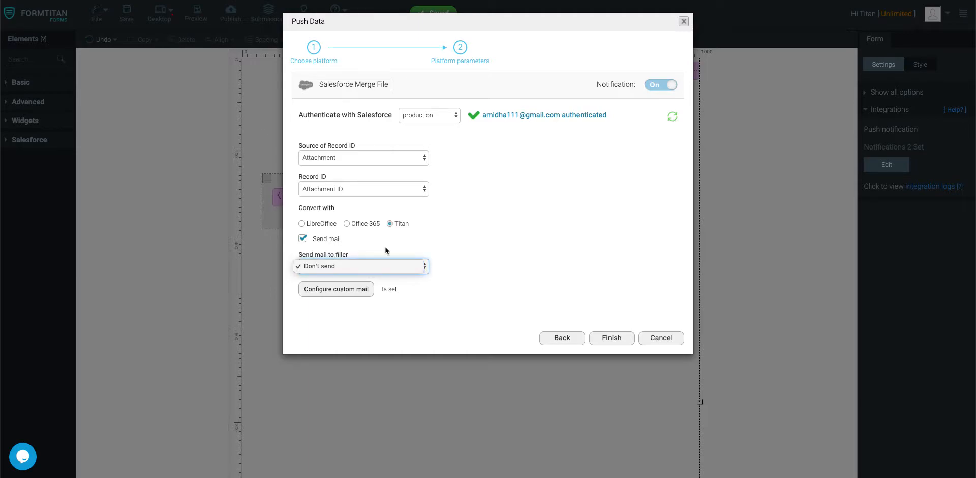
{"action": "left_click", "coordinate": [351, 293]}
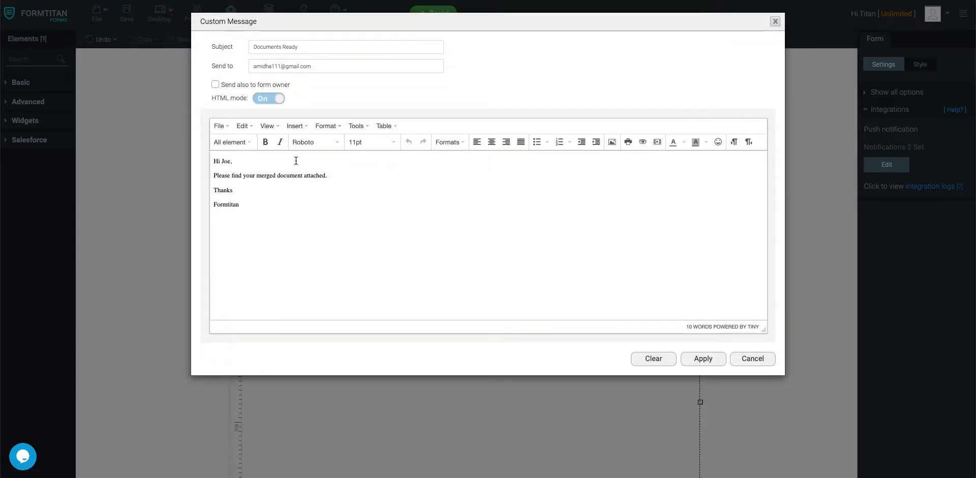
- Edit the Documents Ready email, replacing 'document' with 'attachments', and apply the custom message
{"action": "left_click_drag", "start_coordinate": [313, 45], "coordinate": [251, 46]}
{"action": "left_click", "coordinate": [325, 45]}
{"action": "left_click_drag", "start_coordinate": [328, 66], "coordinate": [230, 69]}
{"action": "left_click", "coordinate": [235, 162]}
{"action": "left_click_drag", "start_coordinate": [302, 175], "coordinate": [277, 176]}
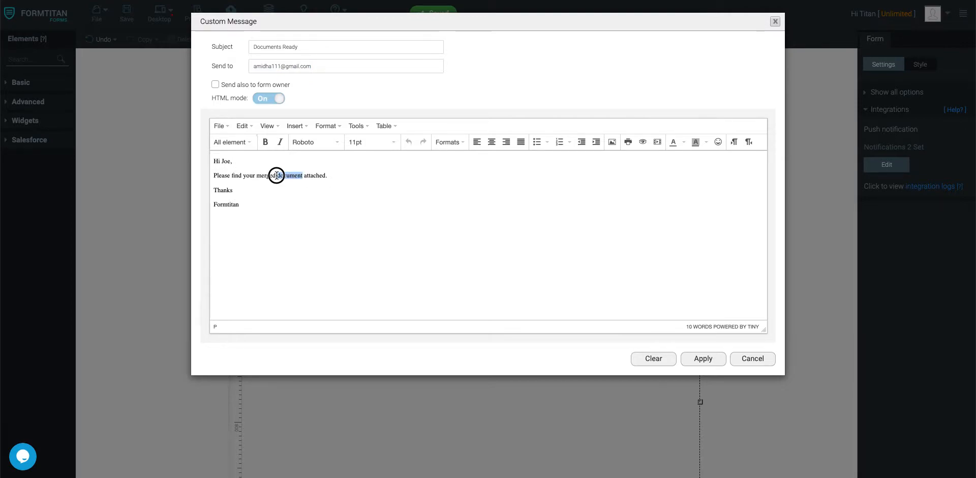
{"action": "type", "text": "attachments"}
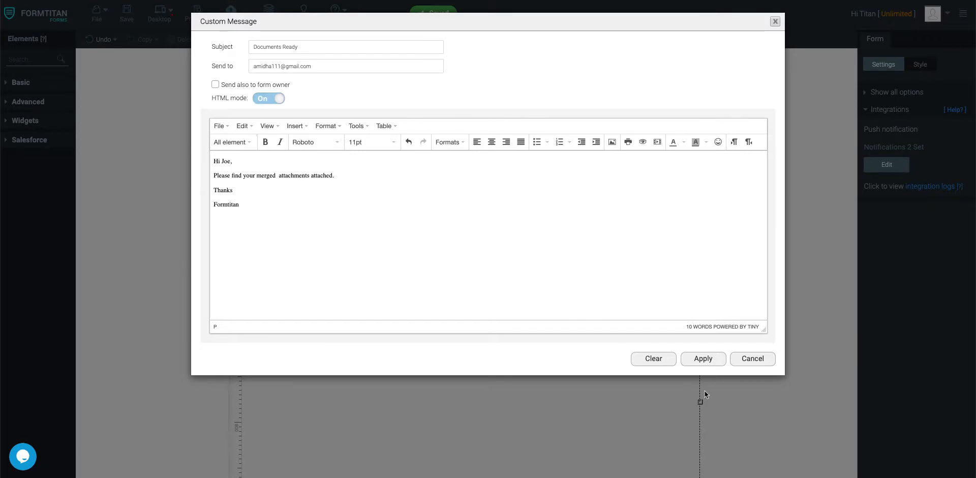
{"action": "left_click", "coordinate": [704, 358]}
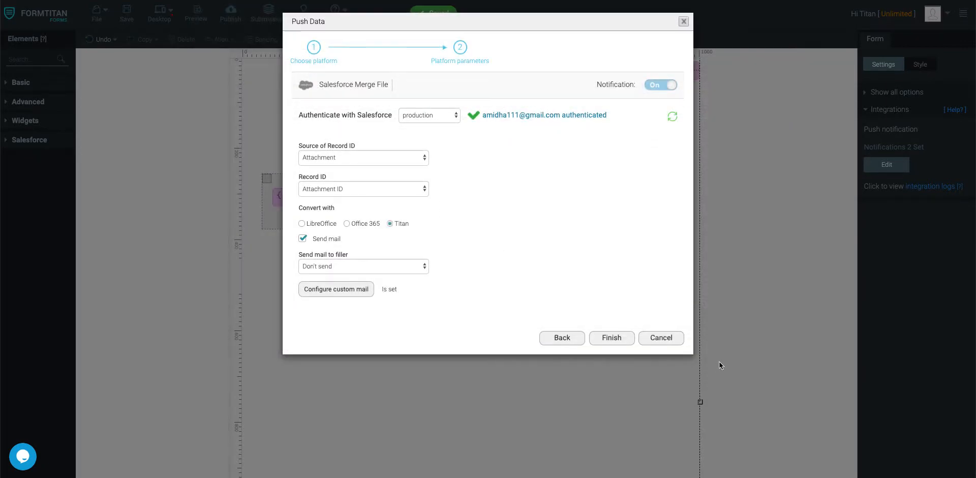
- Finish the merge-file push setup and save the form
{"action": "left_click", "coordinate": [610, 337]}
{"action": "left_click", "coordinate": [126, 13]}
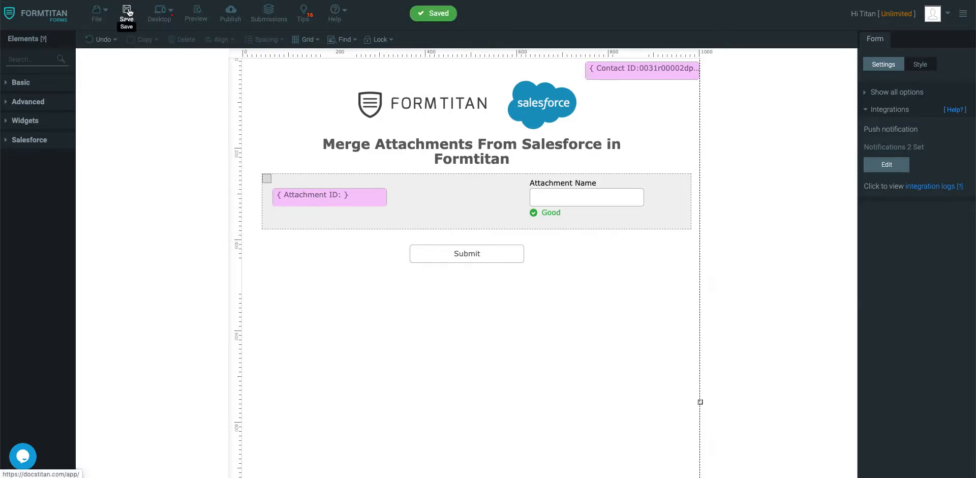
{"action": "left_click", "coordinate": [195, 15]}
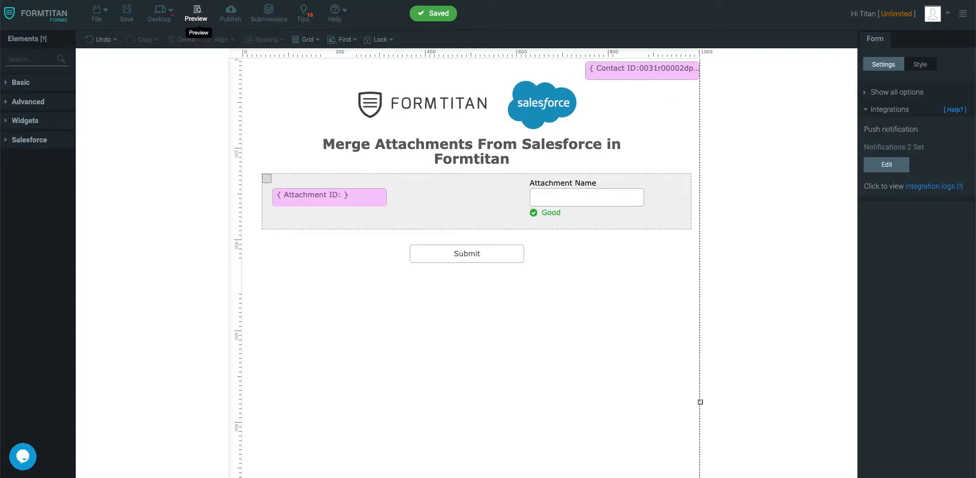
- Submit the previewed form listing the contact's attachments to merge them
{"action": "left_click", "coordinate": [468, 202]}
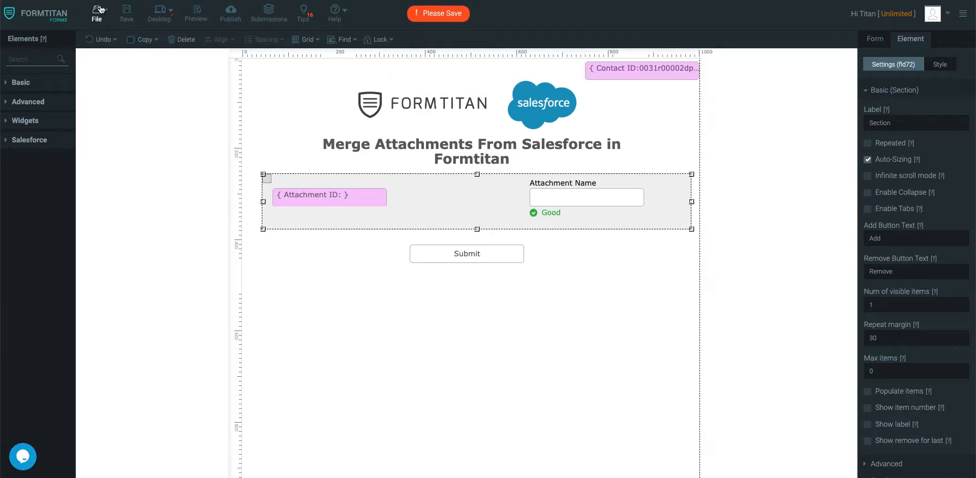
{"action": "left_click", "coordinate": [133, 20]}
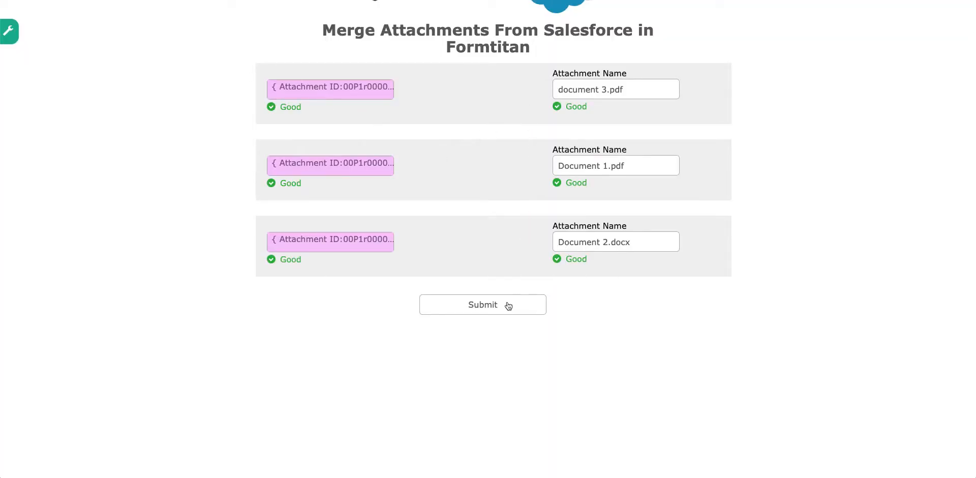
{"action": "scroll", "coordinate": [531, 229], "scroll_direction": "up", "scroll_amount": 2}
{"action": "scroll", "coordinate": [531, 233], "scroll_direction": "up", "scroll_amount": 1}
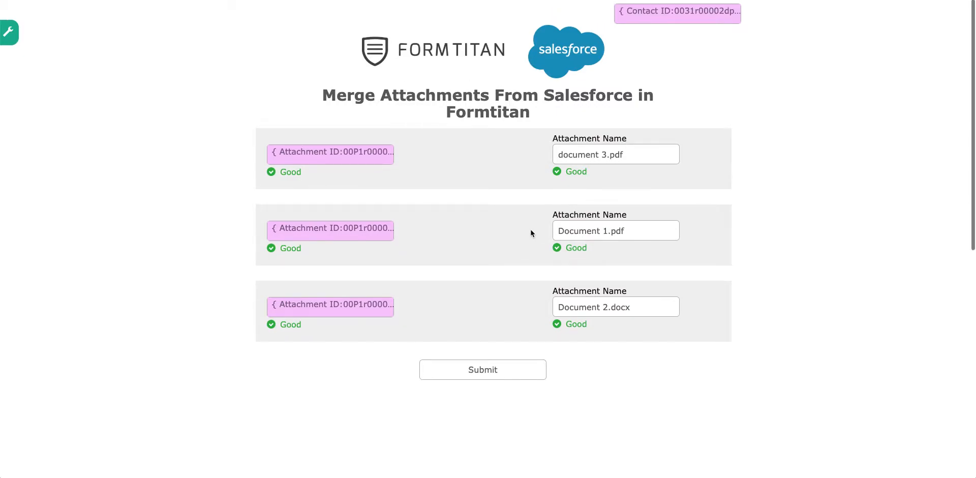
{"action": "left_click", "coordinate": [476, 370]}
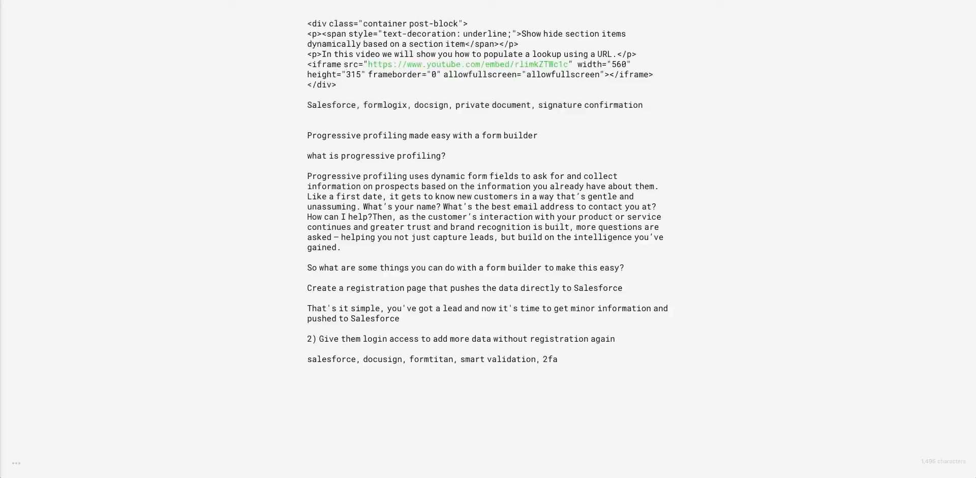
- Search the web for Gmail and open the Gmail site
{"action": "key", "text": "super+l"}
{"action": "type", "text": "gmai"}
{"action": "key", "text": "Return"}
{"action": "left_click", "coordinate": [126, 96]}
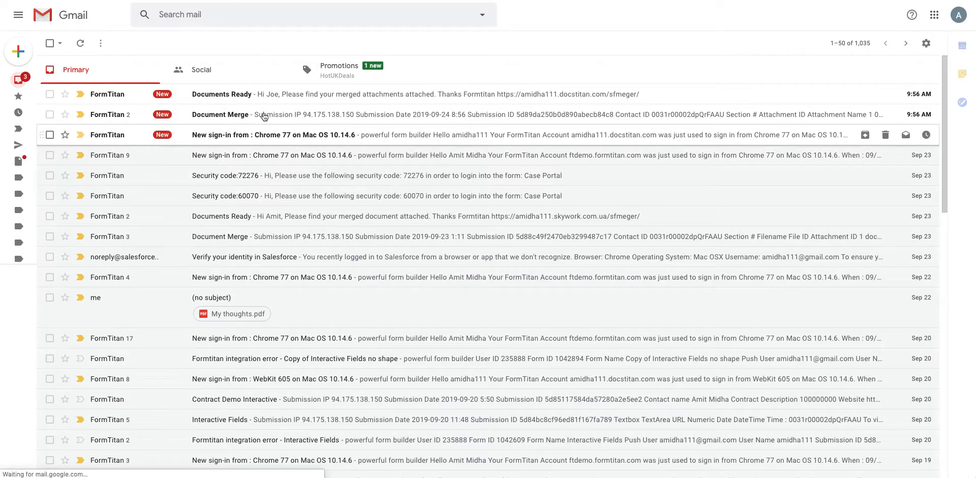
- Look at the Document Merge email, then open the Documents Ready email from the inbox
{"action": "left_click", "coordinate": [266, 112]}
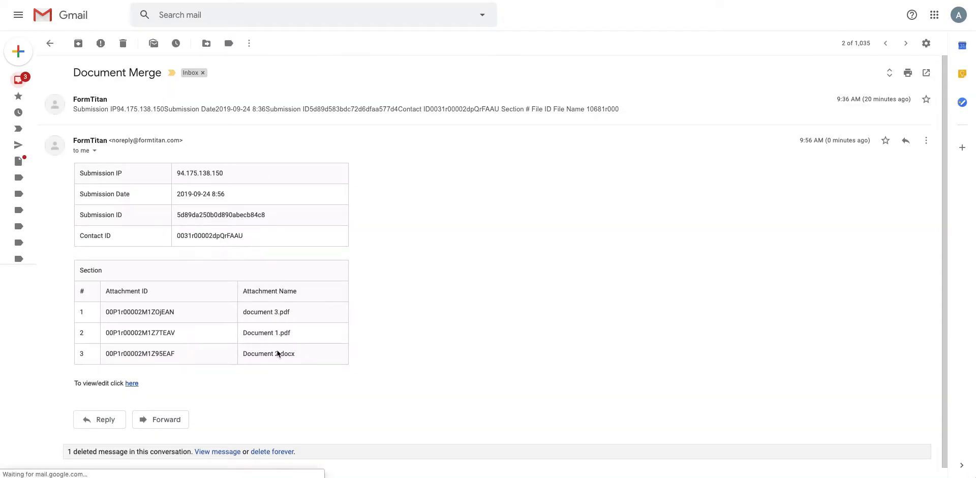
{"action": "left_click", "coordinate": [25, 81]}
{"action": "left_click", "coordinate": [50, 44]}
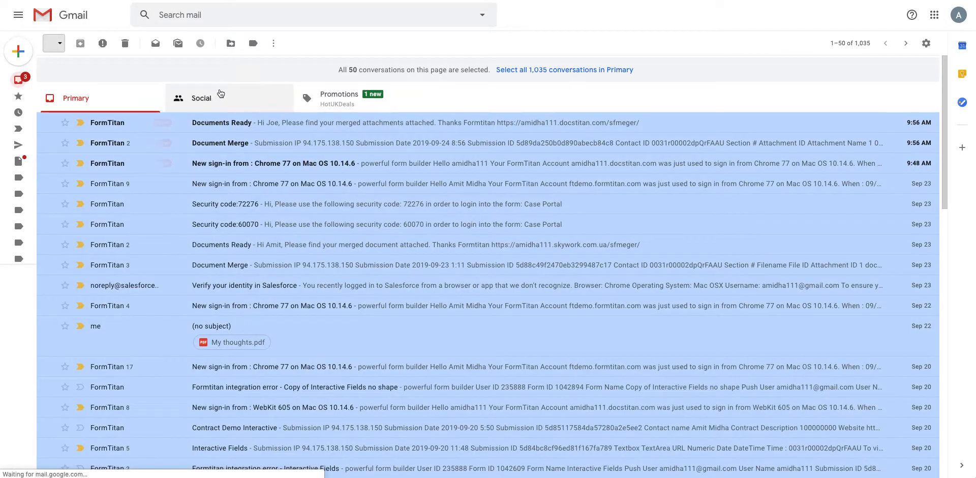
{"action": "left_click", "coordinate": [202, 147]}
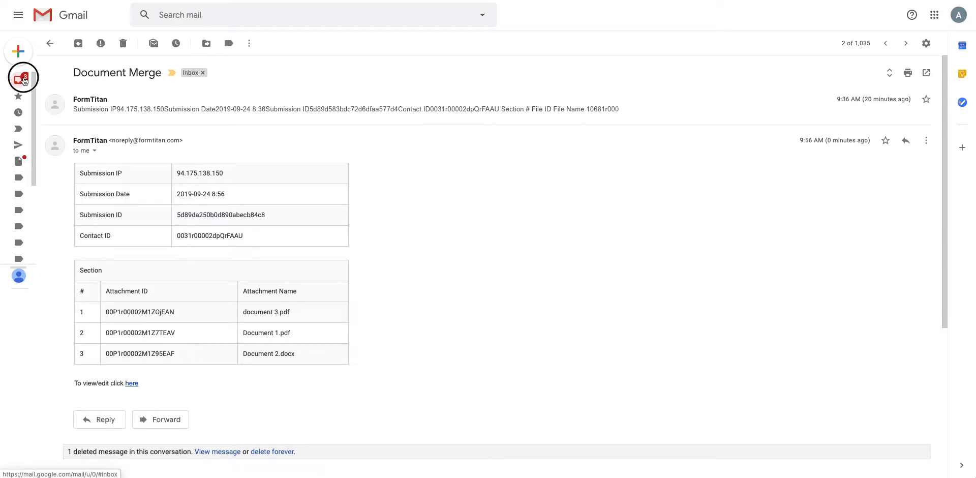
{"action": "left_click", "coordinate": [20, 80]}
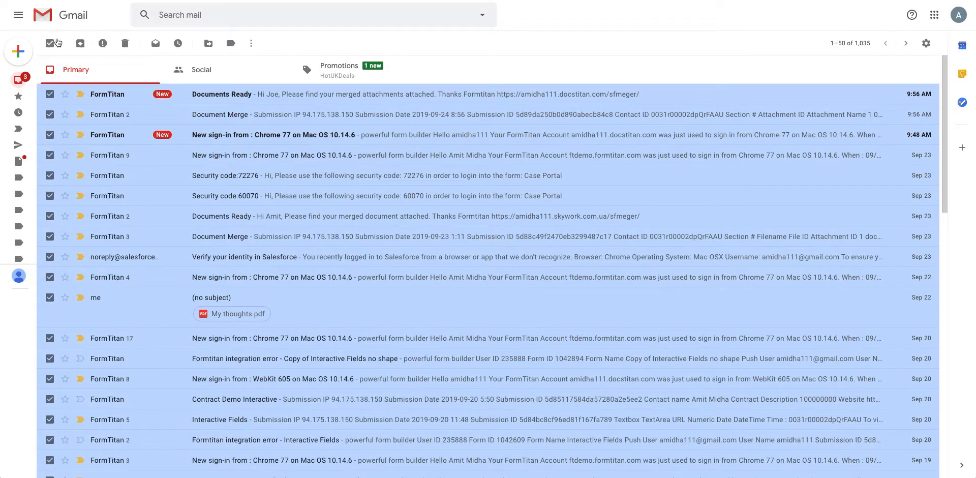
{"action": "left_click", "coordinate": [50, 43]}
{"action": "left_click", "coordinate": [241, 96]}
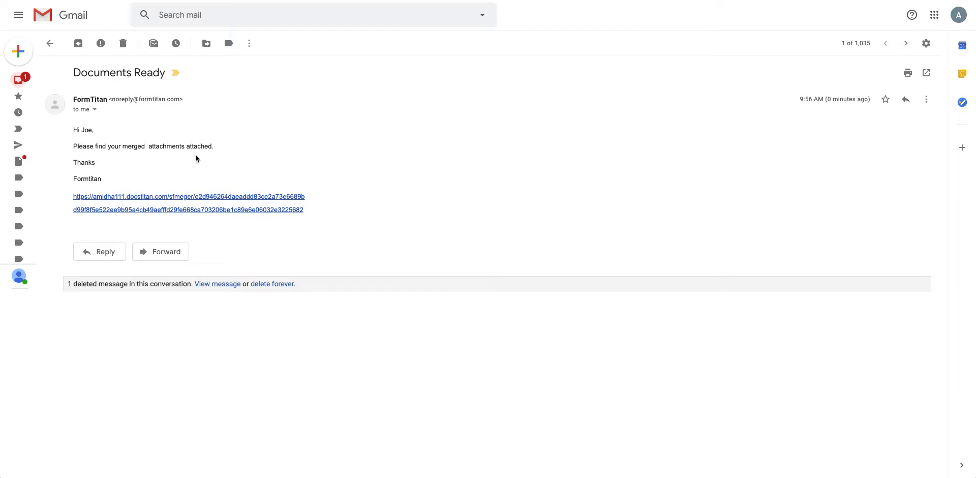
- Follow the email's link, enter the recipient's email address, download Merged.pdf and open it
{"action": "left_click", "coordinate": [179, 198]}
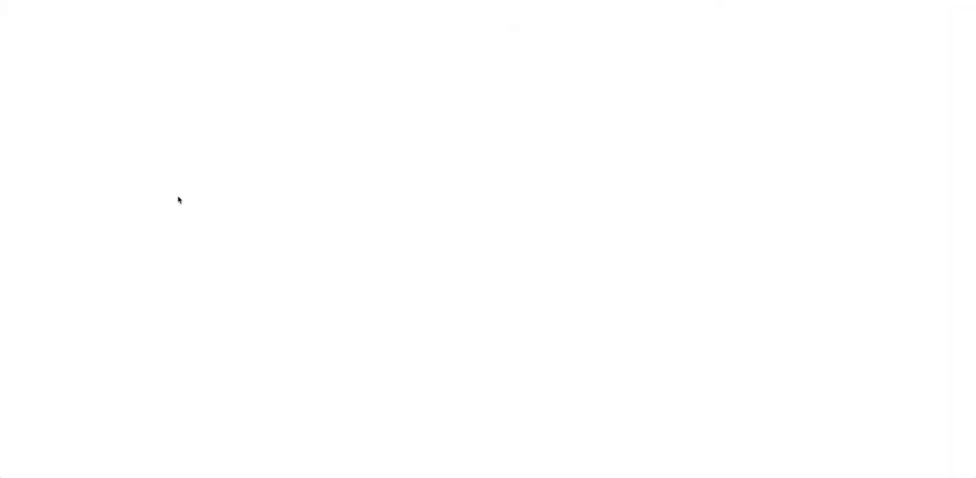
{"action": "left_click", "coordinate": [429, 85]}
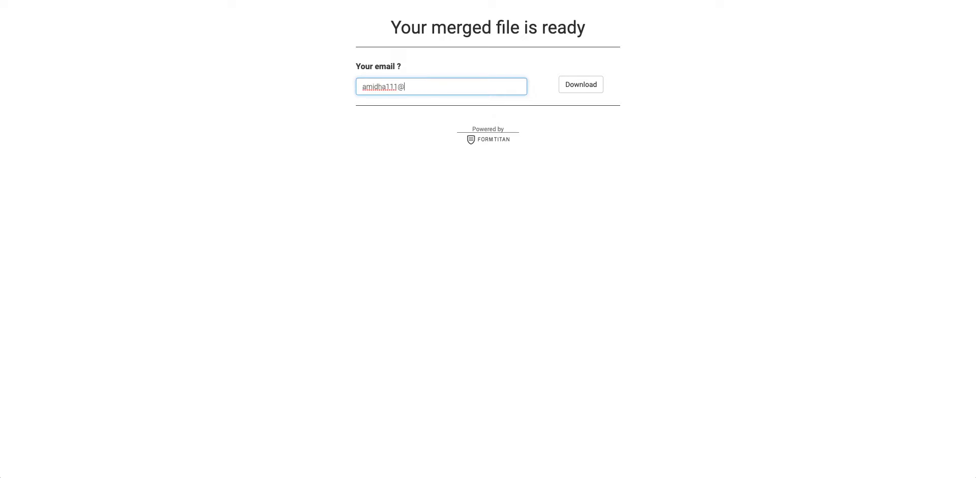
{"action": "left_click", "coordinate": [585, 85]}
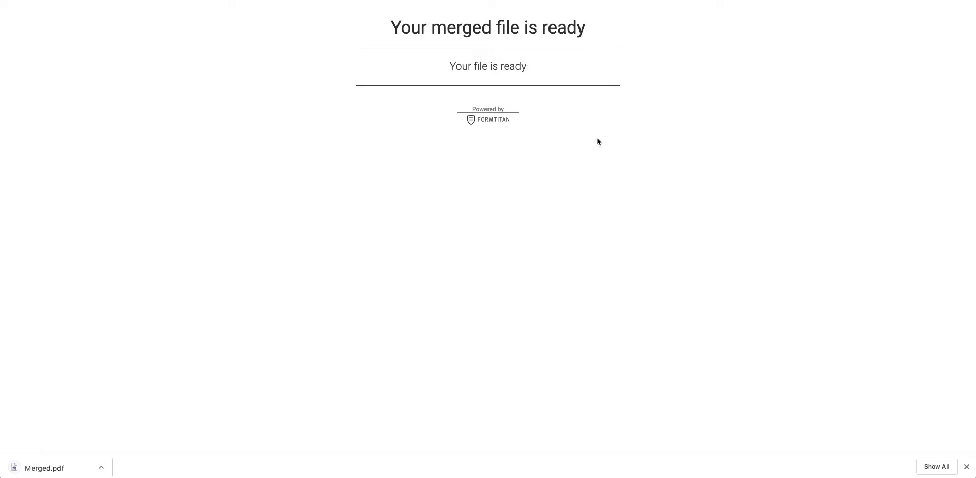
{"action": "left_click", "coordinate": [51, 468]}
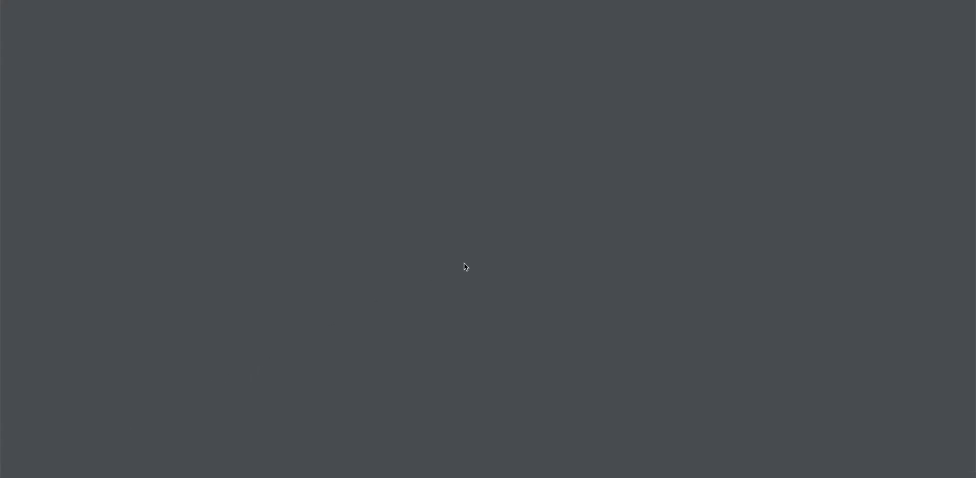
- Scroll up and down through the four pages of Merged.pdf in the PDF viewer
{"action": "scroll", "coordinate": [464, 266], "scroll_direction": "down", "scroll_amount": 20}
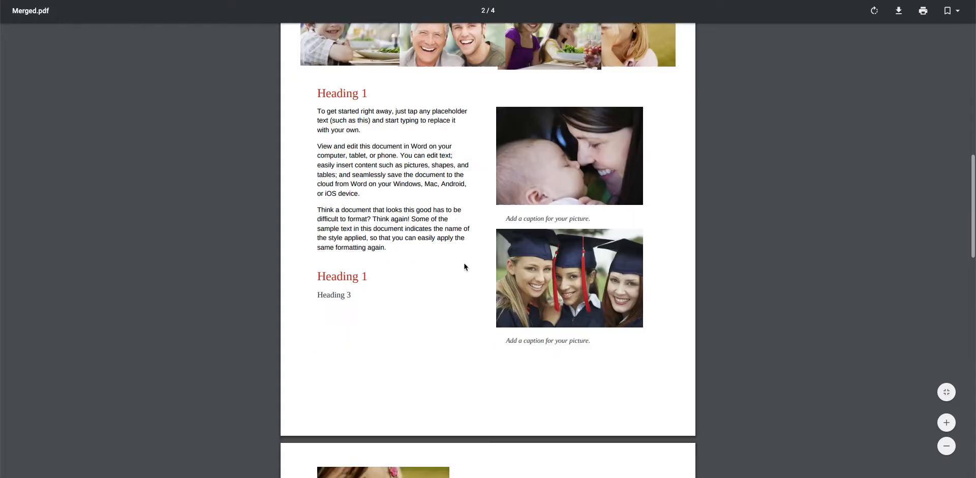
{"action": "scroll", "coordinate": [464, 265], "scroll_direction": "down", "scroll_amount": 11}
{"action": "scroll", "coordinate": [464, 264], "scroll_direction": "up", "scroll_amount": 10}
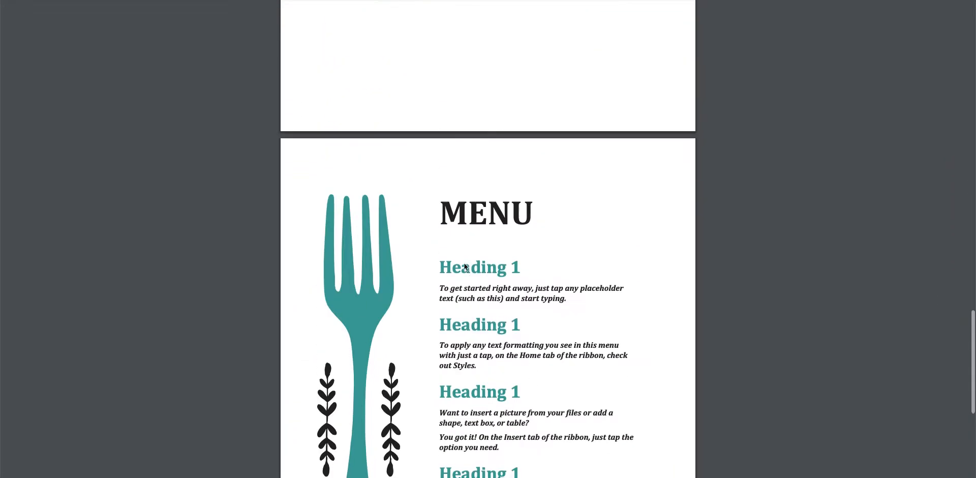
{"action": "scroll", "coordinate": [463, 262], "scroll_direction": "up", "scroll_amount": 15}
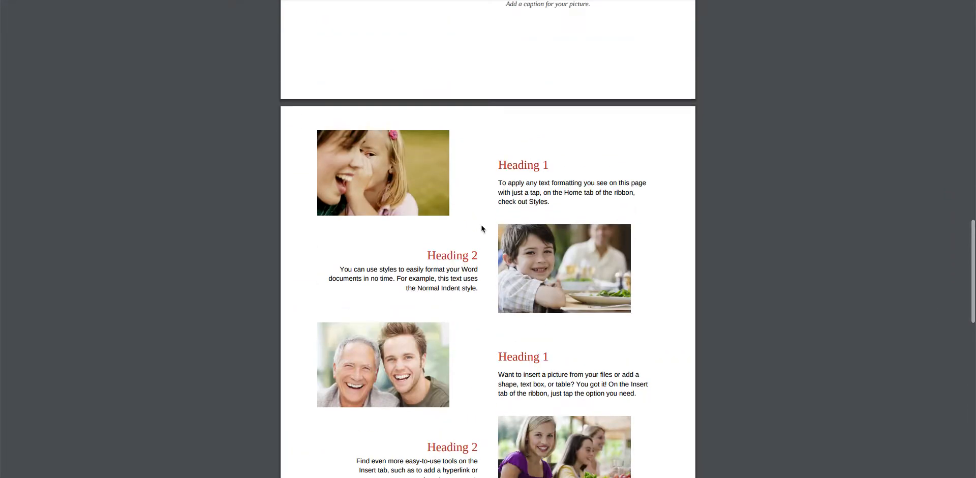
{"action": "scroll", "coordinate": [483, 228], "scroll_direction": "up", "scroll_amount": 8}
{"action": "scroll", "coordinate": [482, 228], "scroll_direction": "down", "scroll_amount": 20}
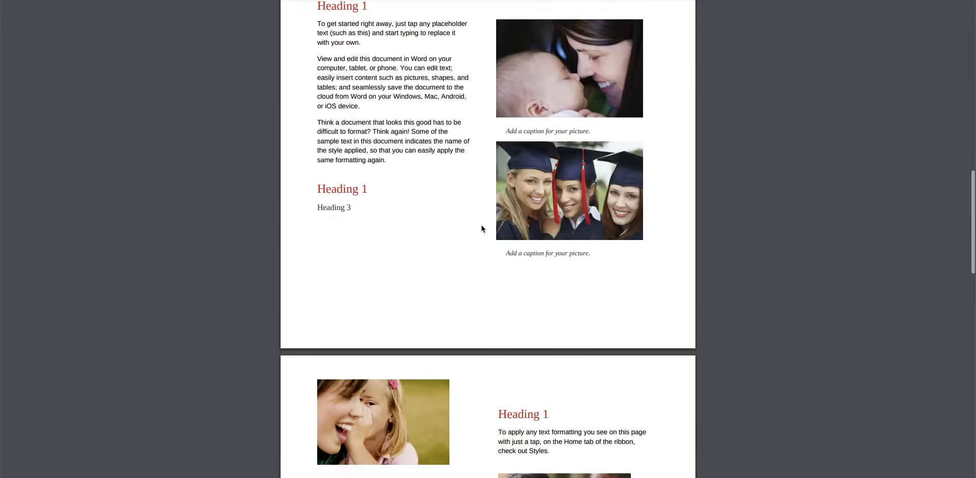
{"action": "scroll", "coordinate": [481, 226], "scroll_direction": "down", "scroll_amount": 8}
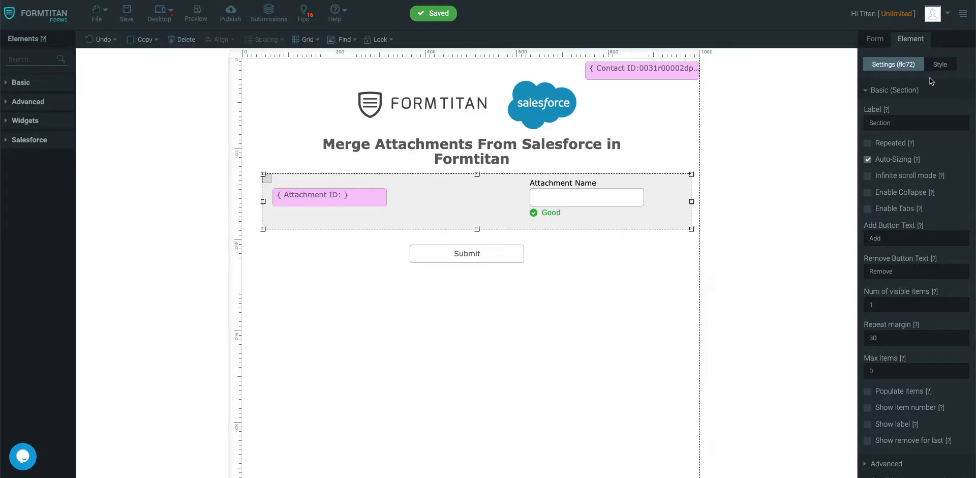
- Add an Attachment object with the Create action to the Salesforce push and open its field mapping
{"action": "left_click", "coordinate": [878, 39]}
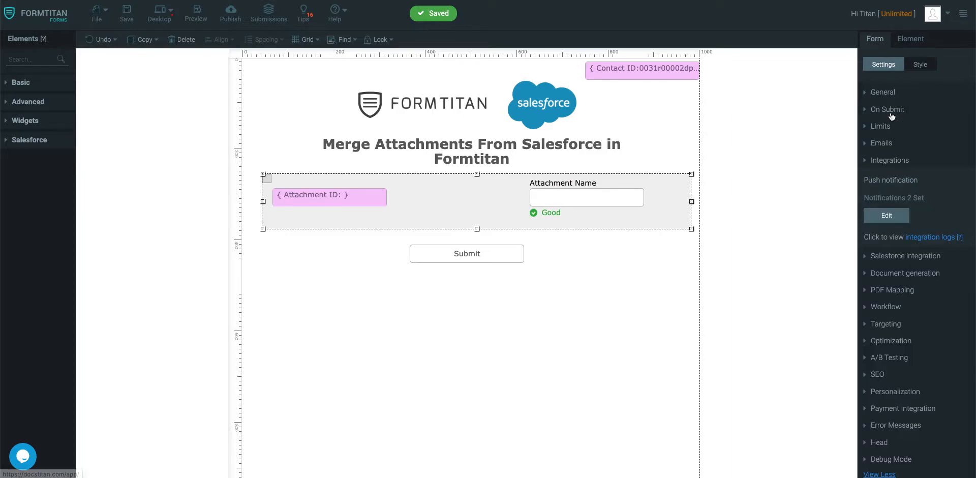
{"action": "left_click", "coordinate": [898, 175]}
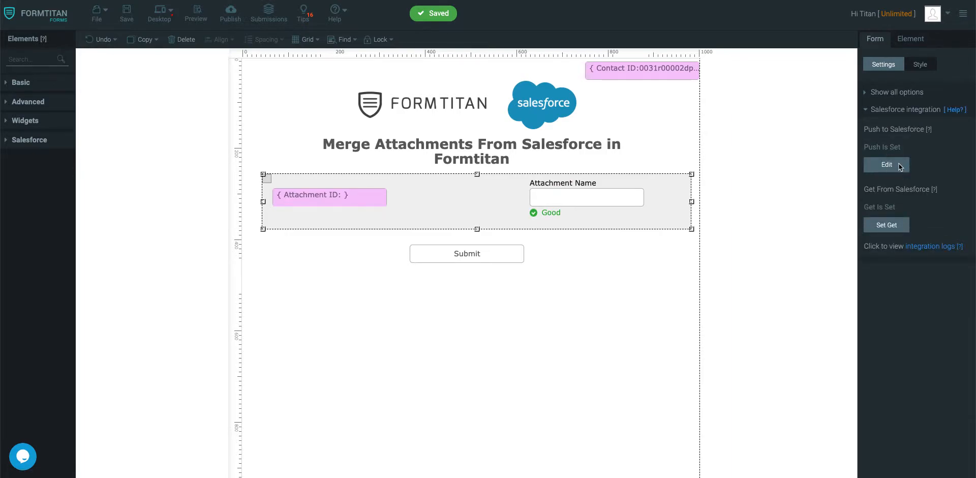
{"action": "left_click", "coordinate": [899, 164]}
{"action": "left_click", "coordinate": [338, 168]}
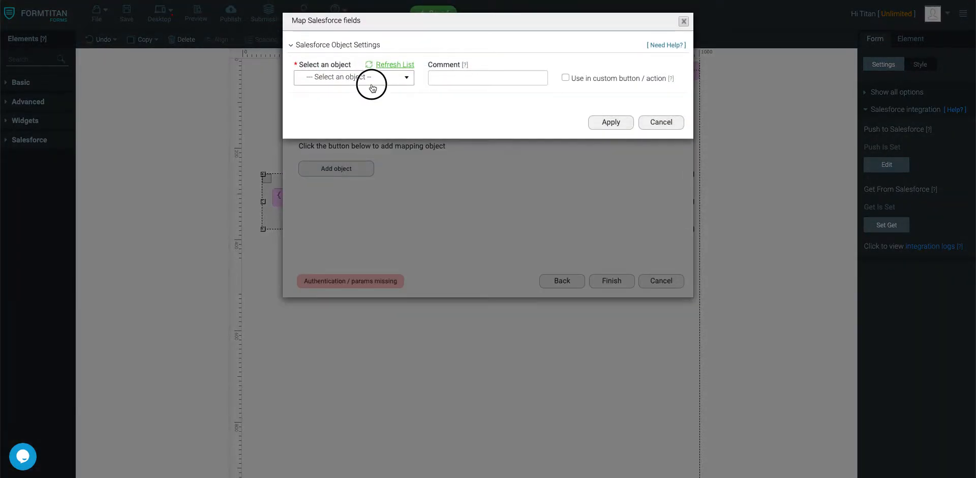
{"action": "left_click", "coordinate": [373, 81]}
{"action": "type", "text": "attach"}
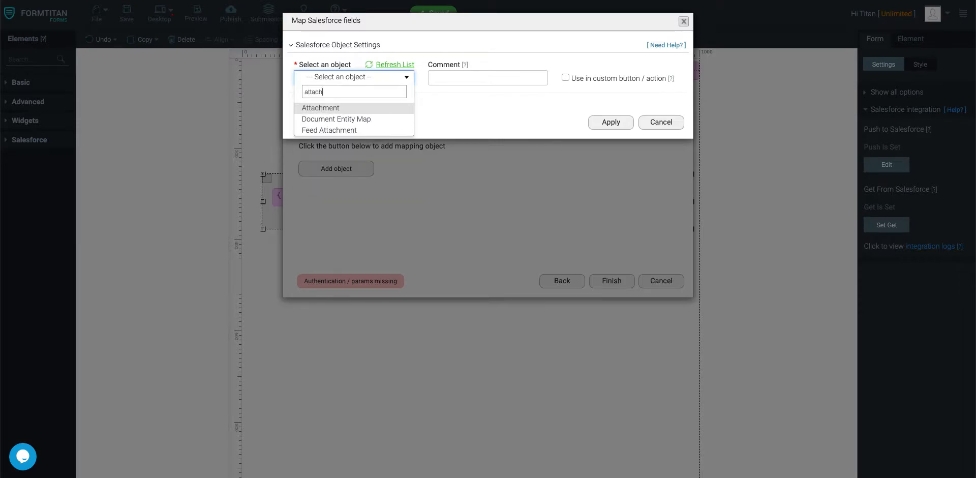
{"action": "left_click", "coordinate": [361, 108]}
{"action": "left_click", "coordinate": [327, 102]}
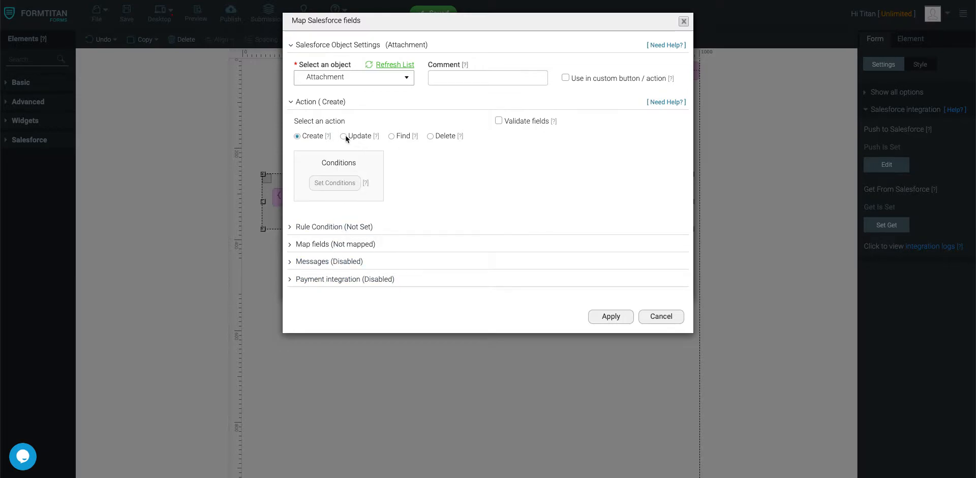
{"action": "left_click", "coordinate": [334, 244]}
{"action": "left_click", "coordinate": [329, 296]}
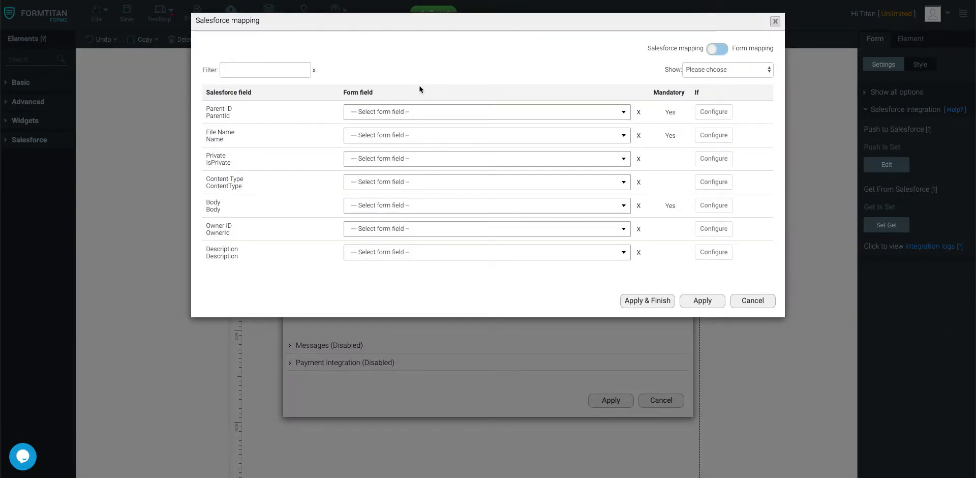
- Map Contact ID to Parent ID and search the File Name options for a custom value
{"action": "left_click", "coordinate": [401, 112]}
{"action": "left_click", "coordinate": [381, 200]}
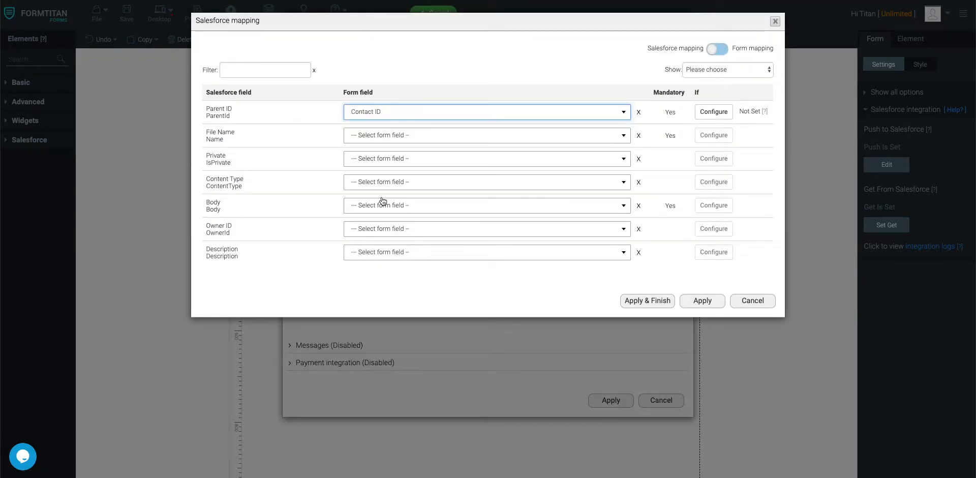
{"action": "left_click", "coordinate": [399, 139]}
{"action": "type", "text": "Merged Do"}
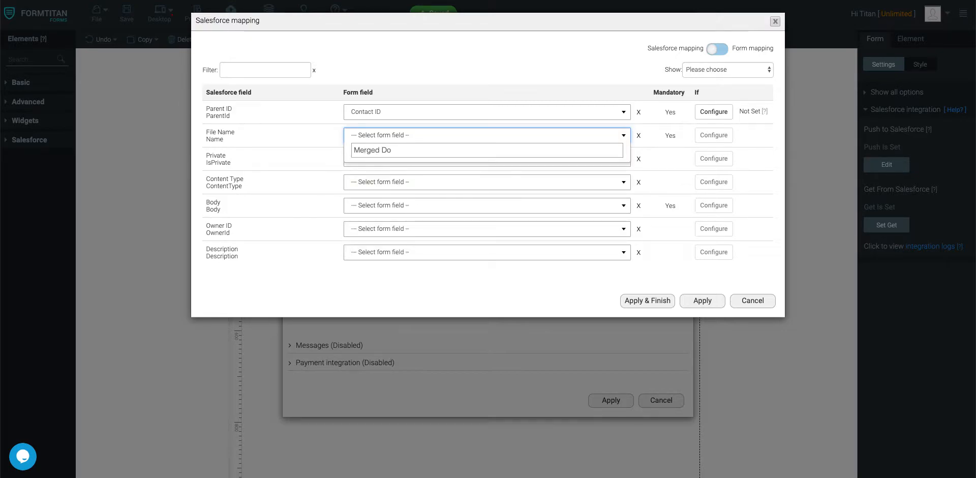
{"action": "key", "text": "BackSpace"}
{"action": "key", "text": "BackSpace"}
{"action": "key", "text": "BackSpace"}
{"action": "key", "text": "BackSpace"}
{"action": "key", "text": "BackSpace"}
{"action": "key", "text": "BackSpace"}
{"action": "key", "text": "BackSpace"}
{"action": "key", "text": "BackSpace"}
{"action": "type", "text": "SF"}
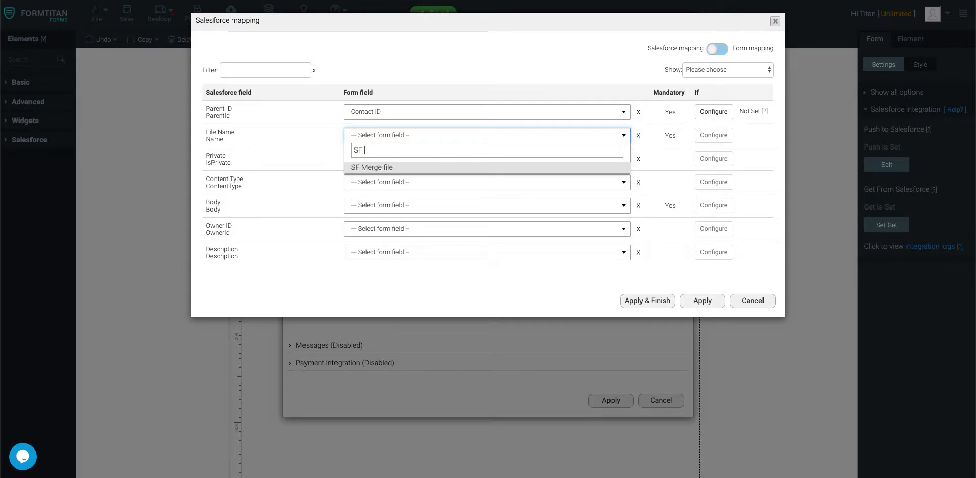
{"action": "key", "text": "BackSpace"}
{"action": "key", "text": "BackSpace"}
{"action": "type", "text": "other"}
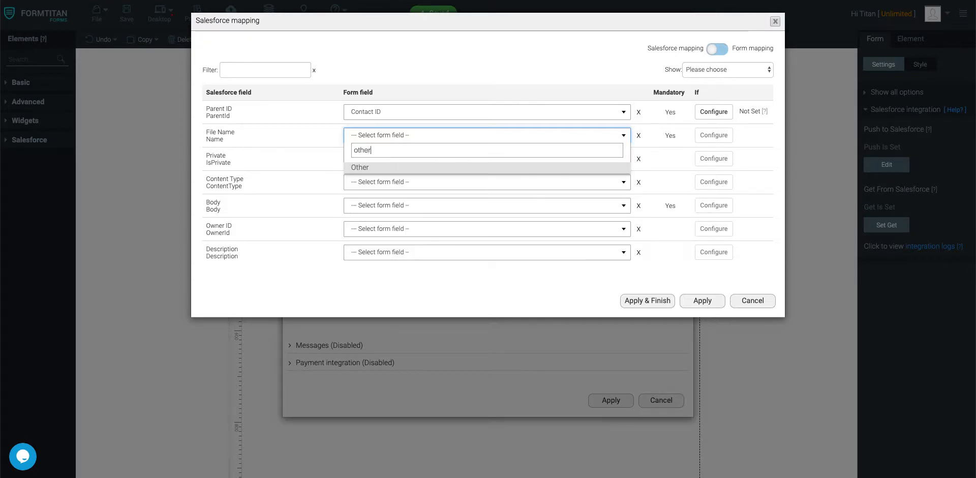
{"action": "left_click", "coordinate": [380, 167]}
{"action": "left_click", "coordinate": [551, 138]}
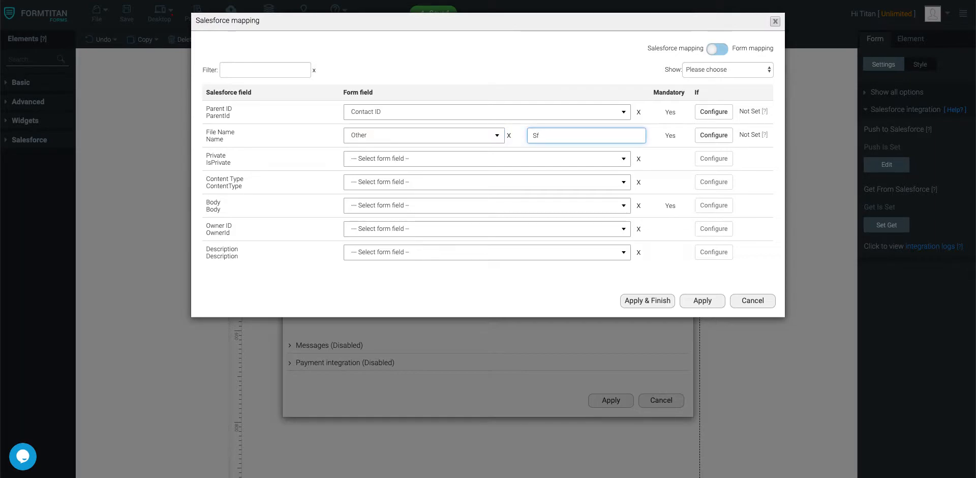
{"action": "left_click", "coordinate": [509, 136]}
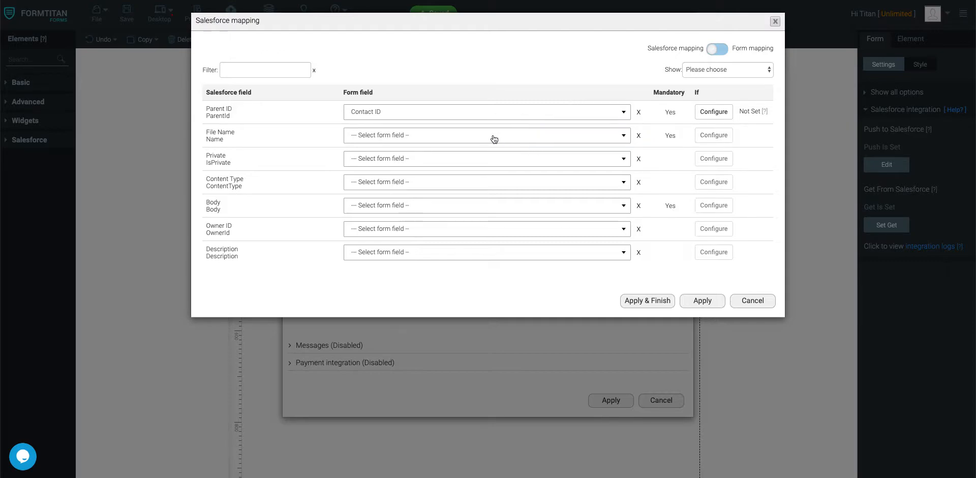
- Map both File Name and Body to SF Merge file
{"action": "left_click", "coordinate": [483, 140]}
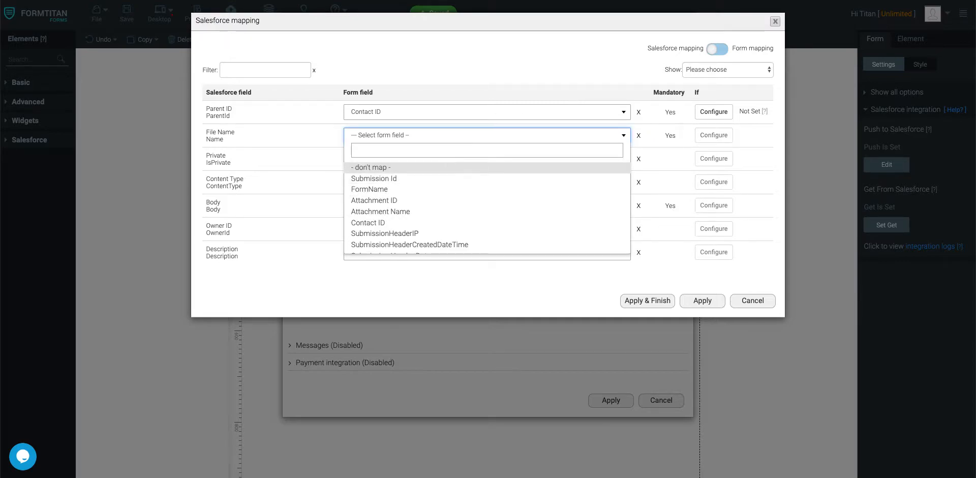
{"action": "type", "text": "sf"}
{"action": "left_click", "coordinate": [400, 168]}
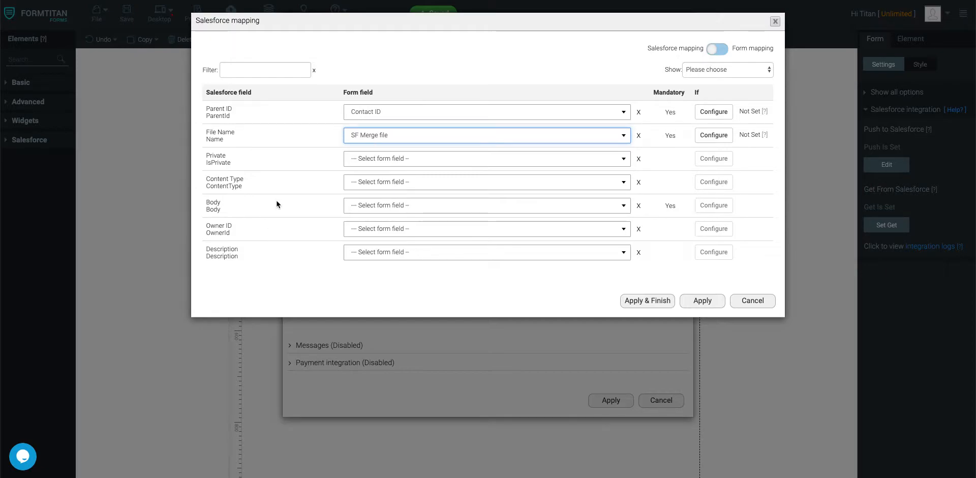
{"action": "left_click", "coordinate": [379, 205]}
{"action": "type", "text": "s"}
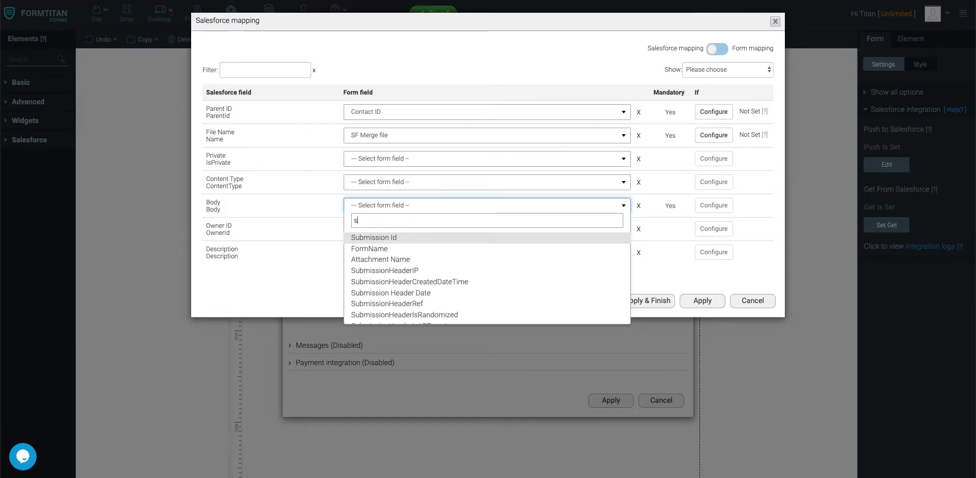
{"action": "type", "text": "f"}
{"action": "left_click", "coordinate": [389, 237]}
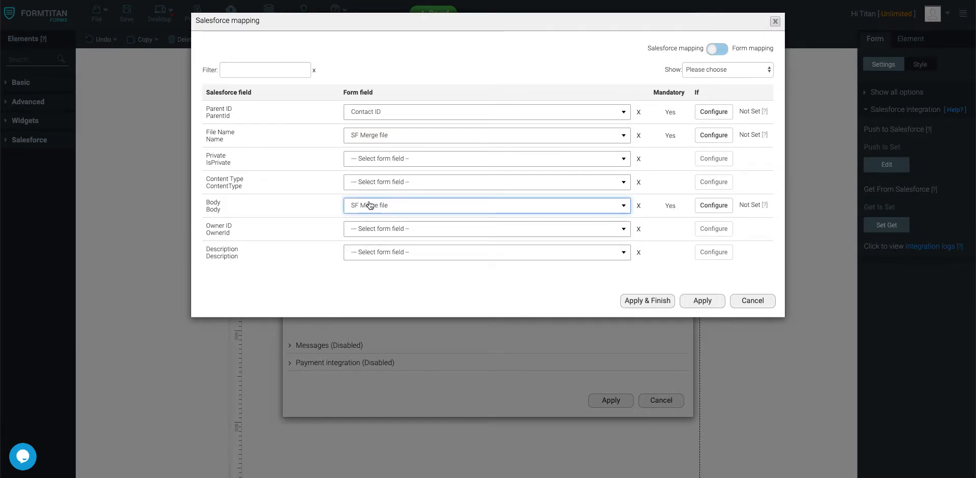
- Switch File Name to the custom Other value 'Merged Attachments'
{"action": "left_click", "coordinate": [389, 135]}
{"action": "type", "text": "other"}
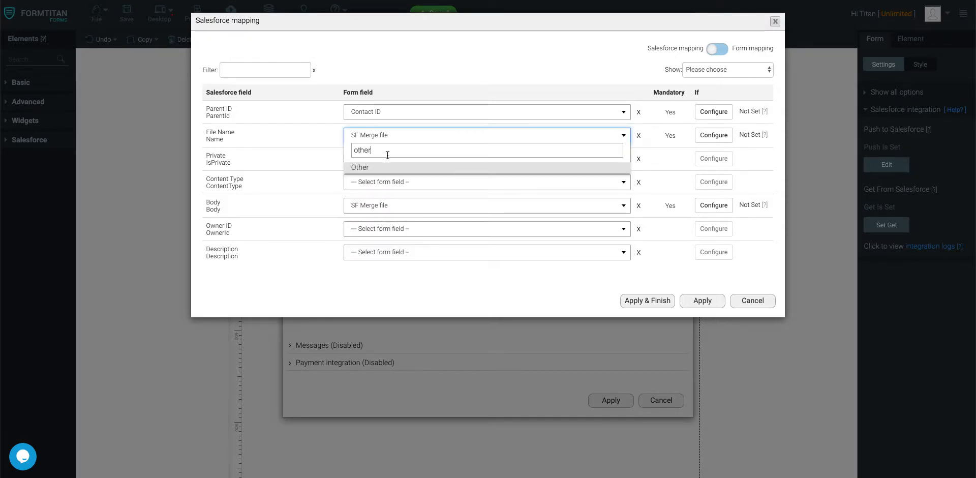
{"action": "left_click", "coordinate": [371, 167]}
{"action": "left_click", "coordinate": [554, 135]}
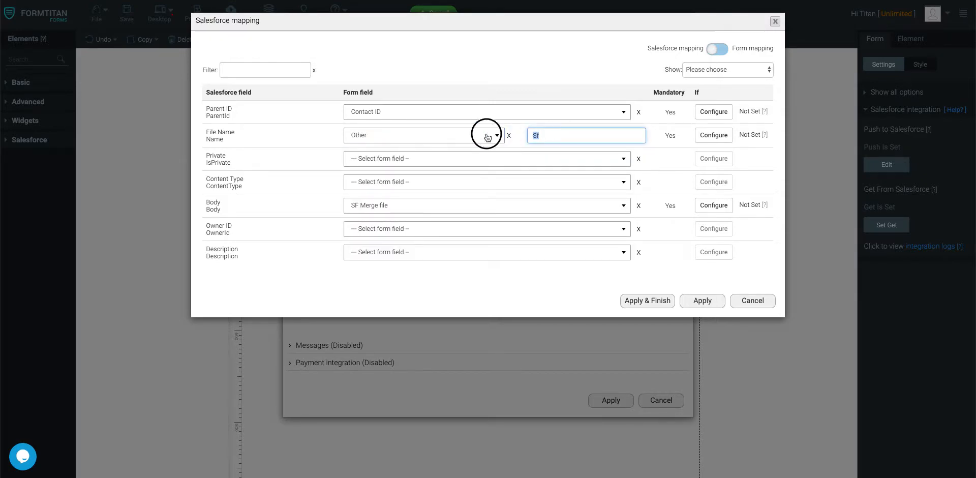
{"action": "type", "text": "Merg"}
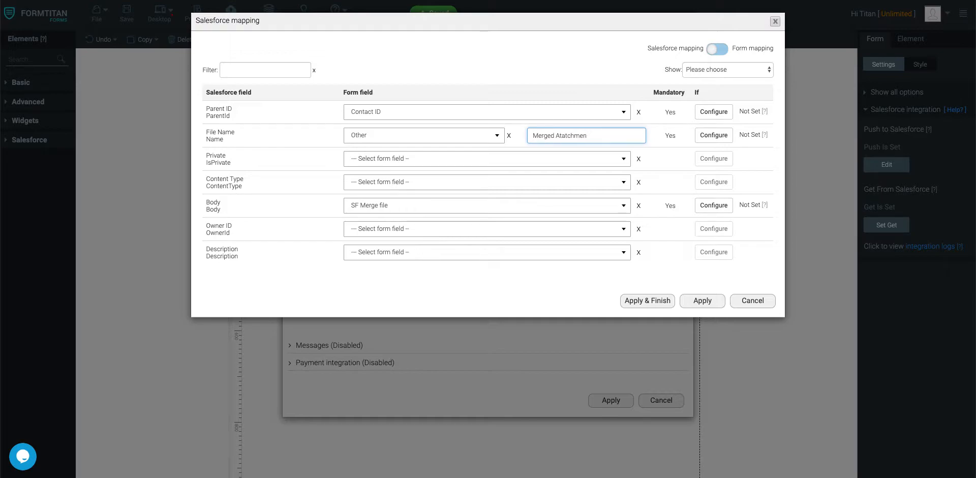
{"action": "type", "text": "ed Attachme"}
- Filter the list to mapped fields only and apply the mapping
{"action": "left_click", "coordinate": [724, 69]}
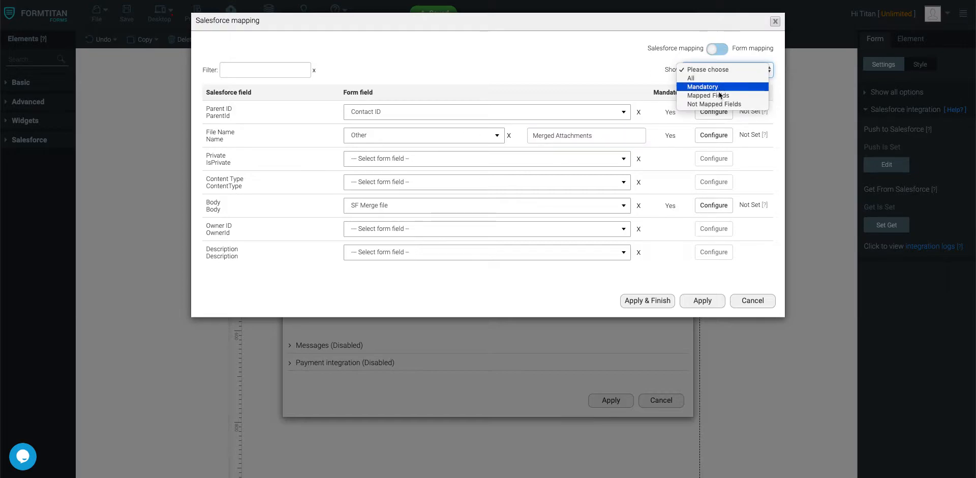
{"action": "left_click", "coordinate": [720, 97]}
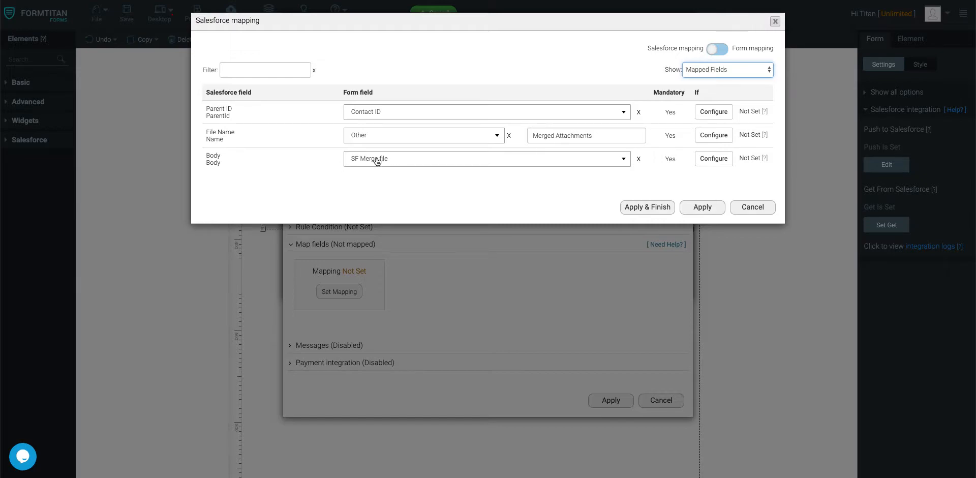
{"action": "left_click", "coordinate": [667, 214]}
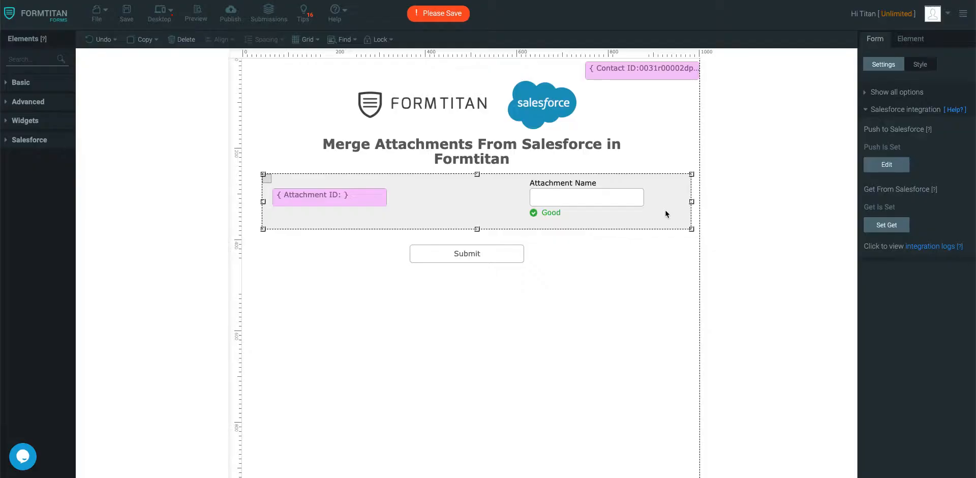
- Save the form and submit it from the preview
{"action": "left_click", "coordinate": [126, 16]}
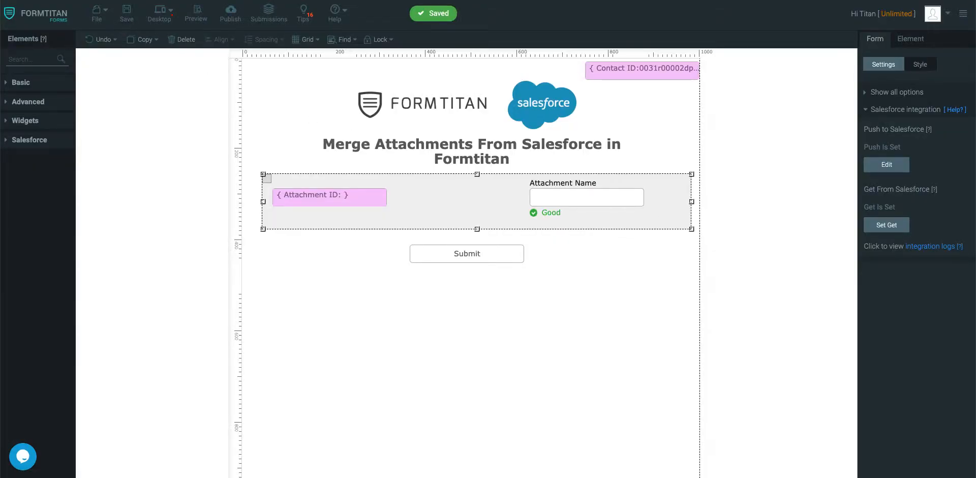
{"action": "left_click", "coordinate": [196, 14]}
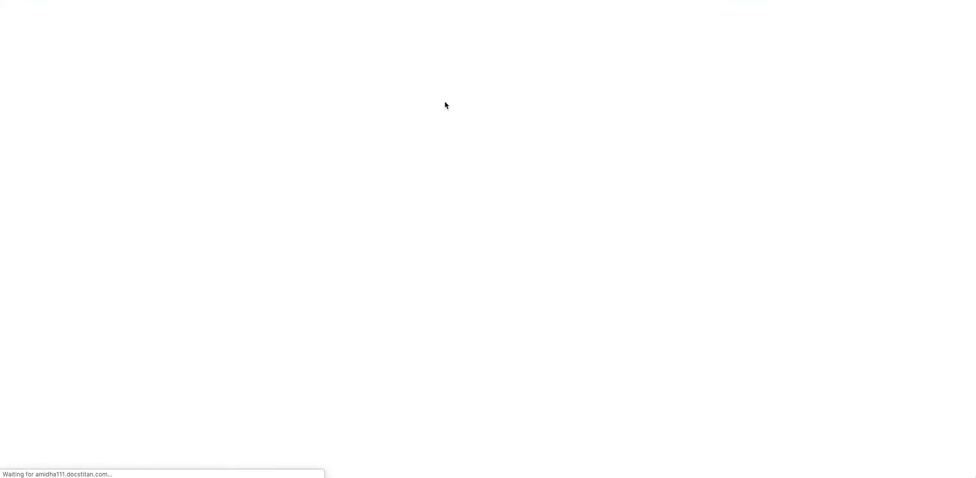
{"action": "left_click", "coordinate": [481, 362]}
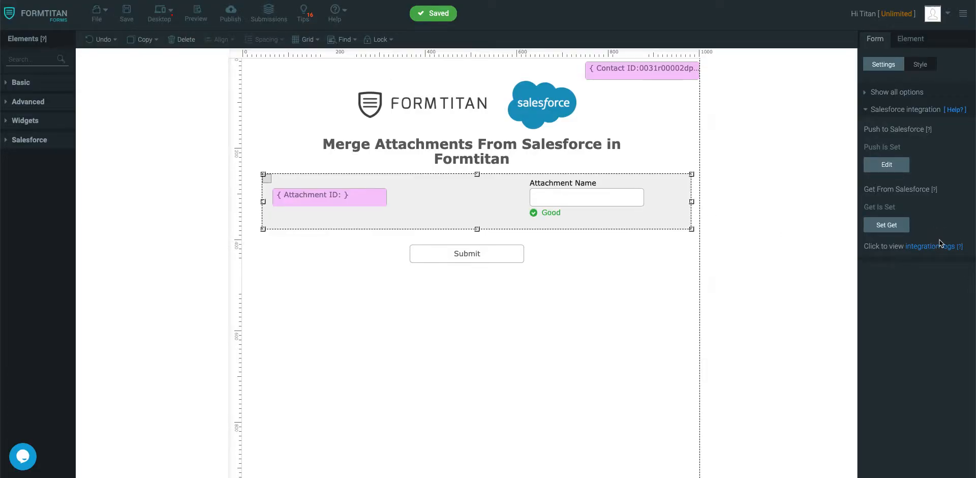
- Refresh the integration log, then open the Documents Ready email in Gmail
{"action": "left_click", "coordinate": [935, 245]}
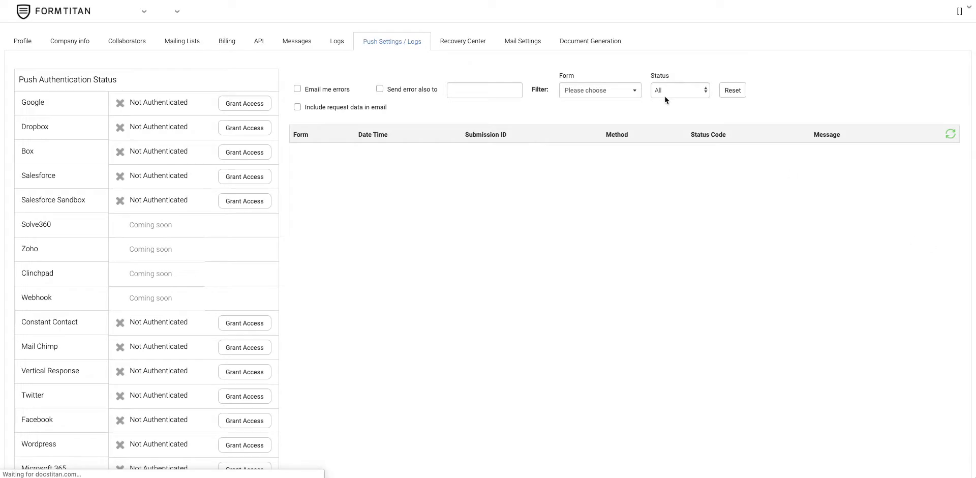
{"action": "left_click", "coordinate": [949, 137]}
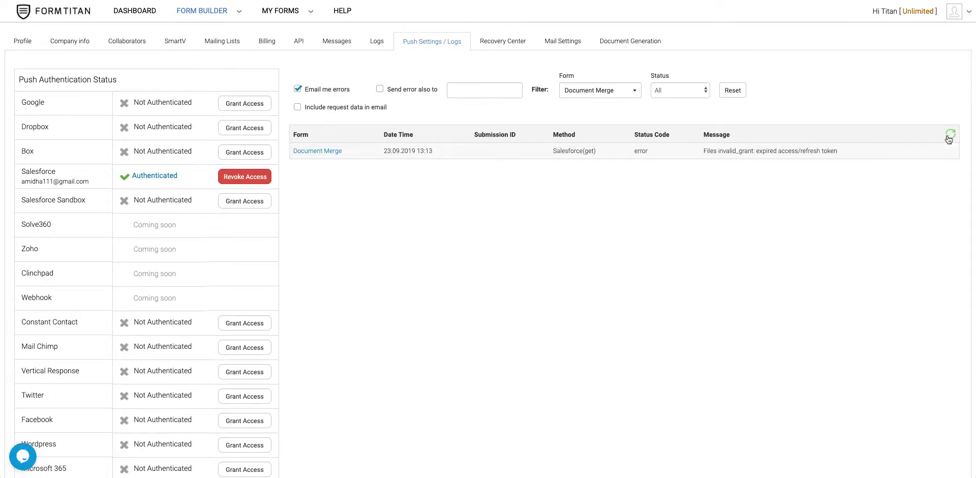
{"action": "left_click", "coordinate": [949, 138]}
{"action": "left_click", "coordinate": [949, 138]}
{"action": "left_click", "coordinate": [950, 138]}
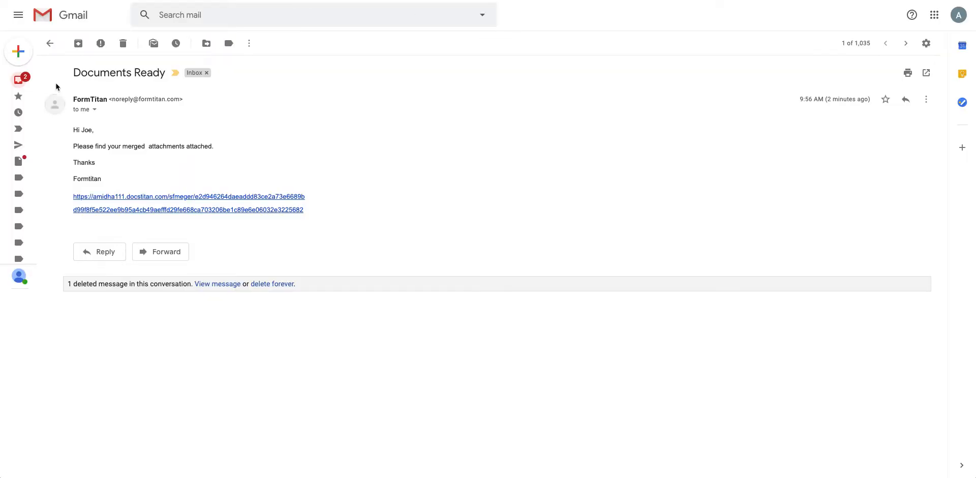
{"action": "left_click", "coordinate": [18, 80]}
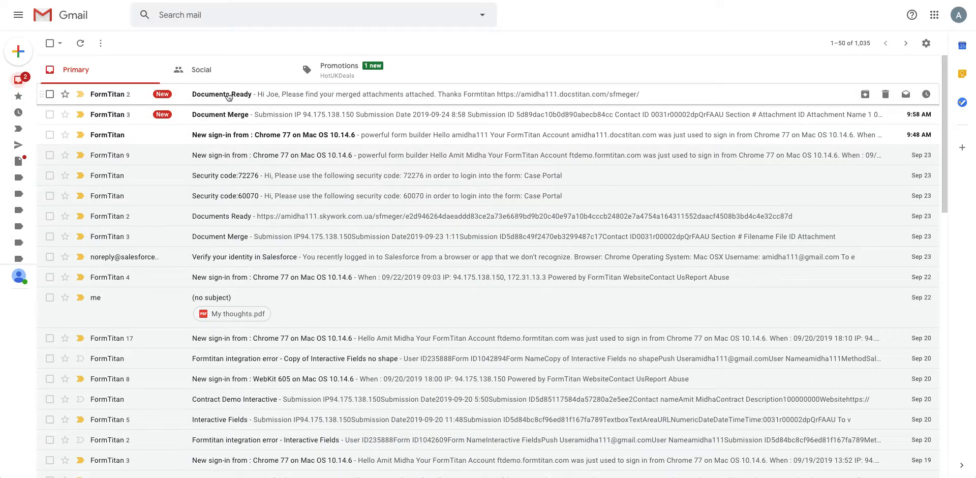
{"action": "left_click", "coordinate": [225, 94]}
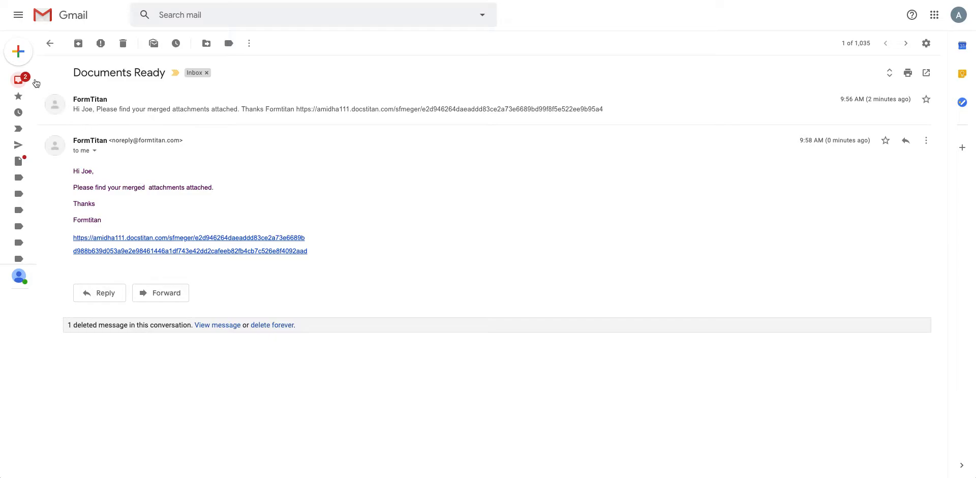
- Open the Document Merge email and the Salesforce record created in the integration log
{"action": "left_click", "coordinate": [37, 83]}
{"action": "left_click", "coordinate": [226, 123]}
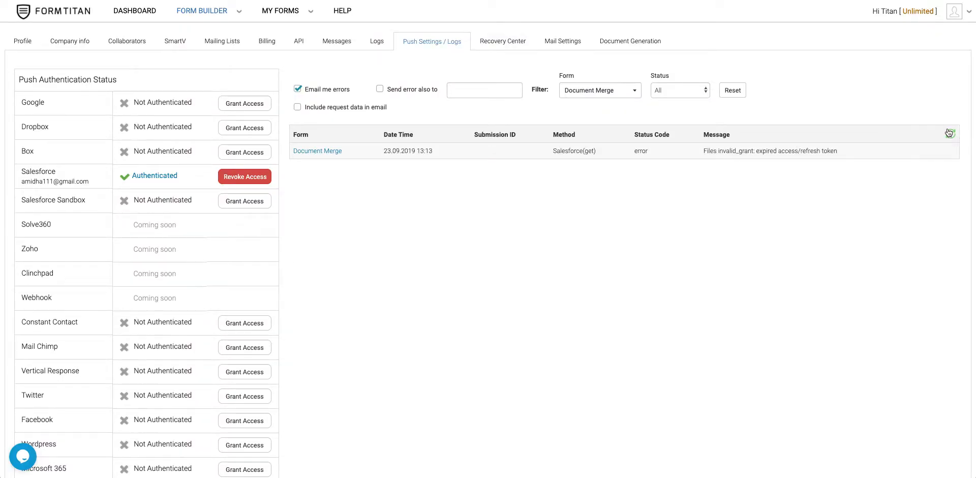
{"action": "left_click", "coordinate": [949, 134]}
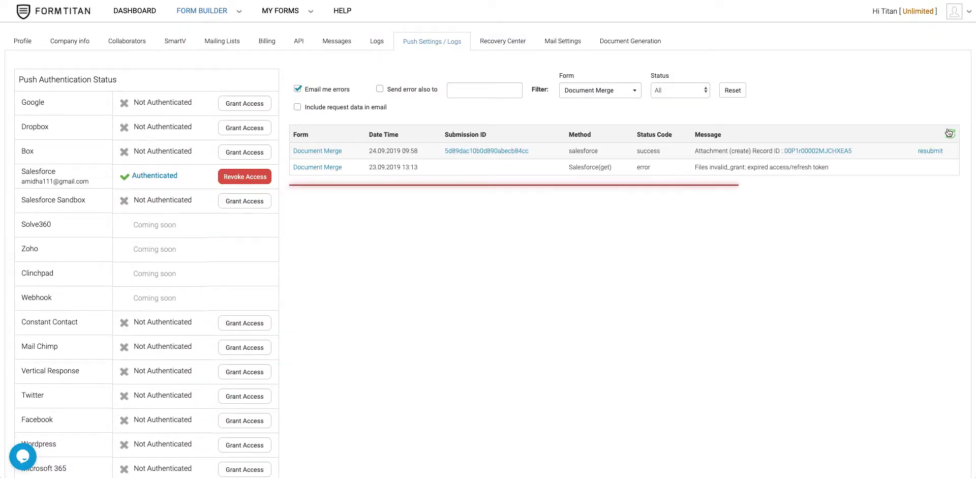
{"action": "left_click", "coordinate": [808, 152]}
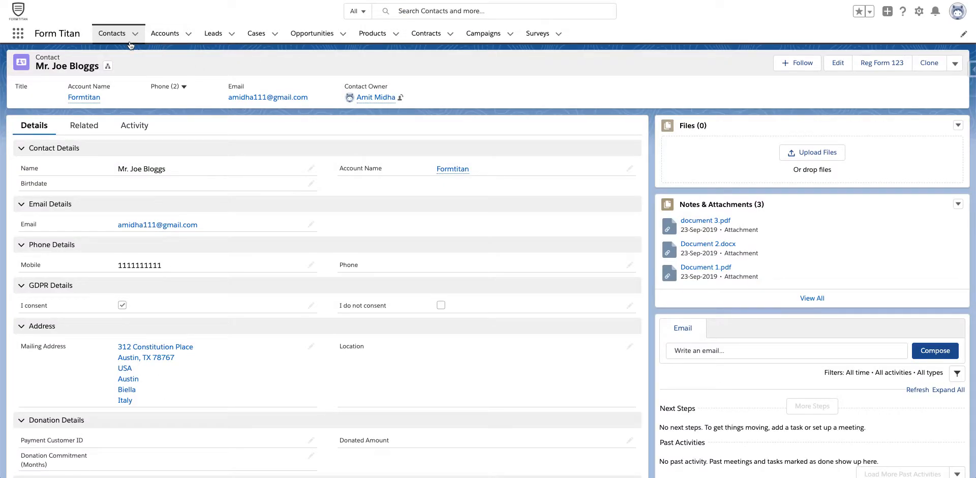
- Show the contact's full Notes & Attachments list and download the Merged Attachments file
{"action": "left_click", "coordinate": [113, 33]}
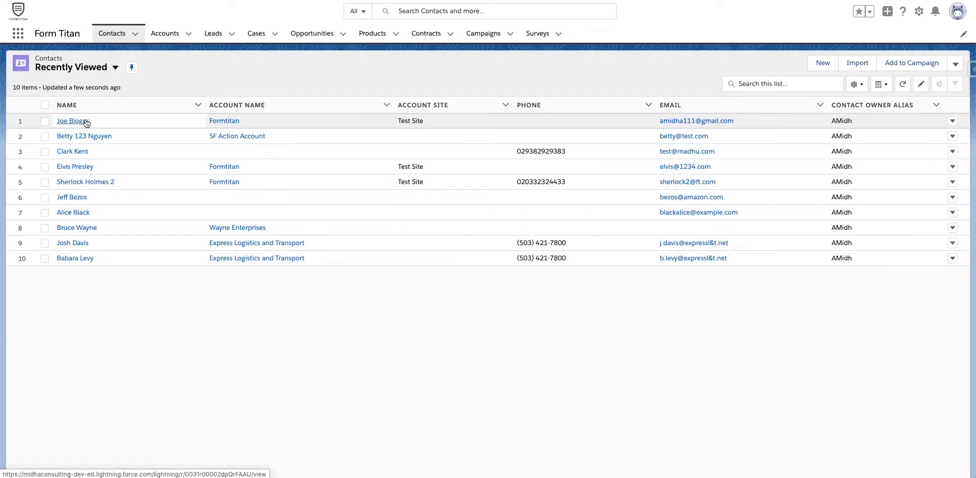
{"action": "left_click", "coordinate": [84, 122]}
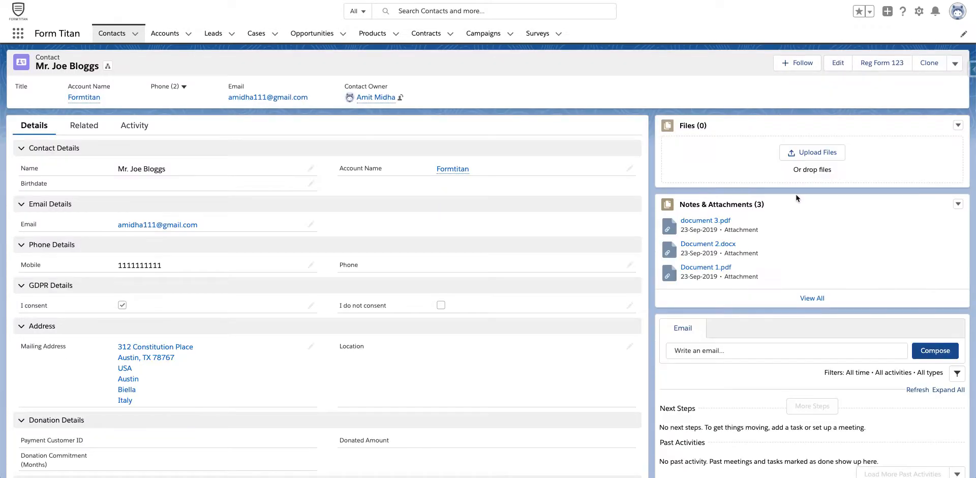
{"action": "left_click", "coordinate": [813, 299]}
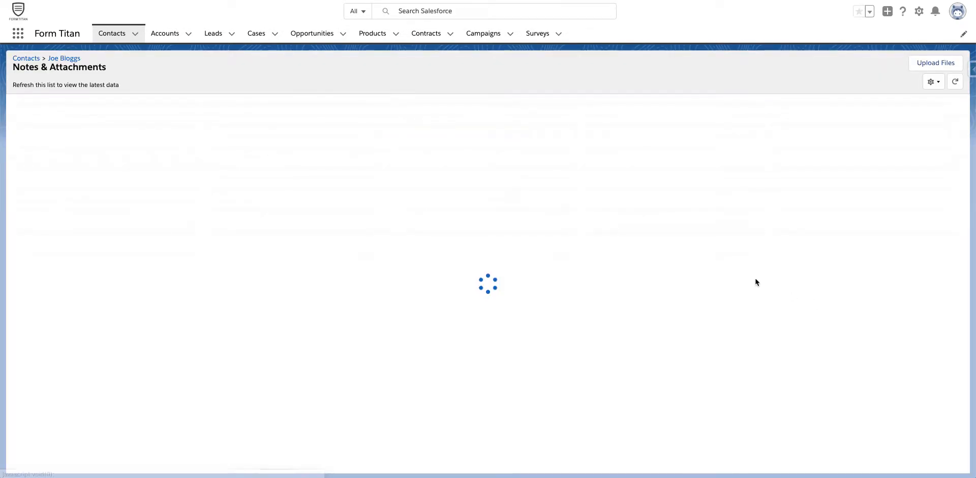
{"action": "left_click", "coordinate": [91, 119]}
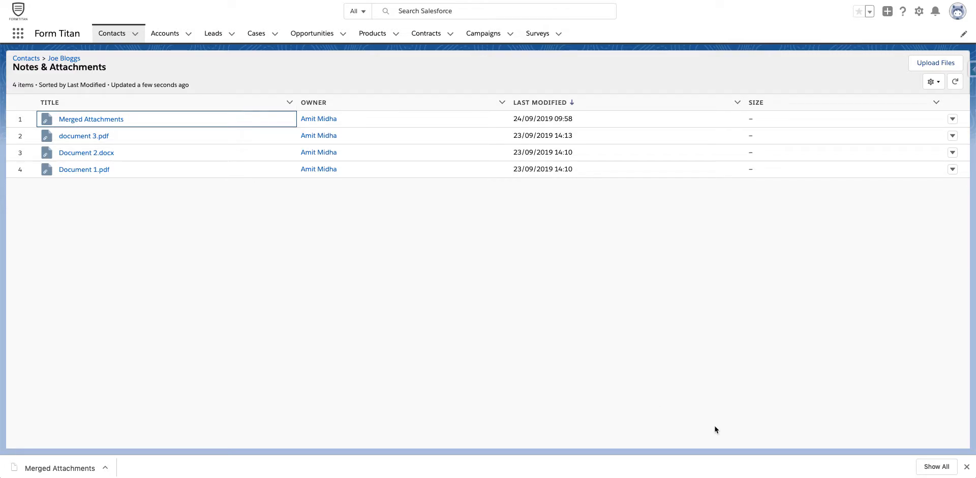
{"action": "left_click", "coordinate": [967, 468]}
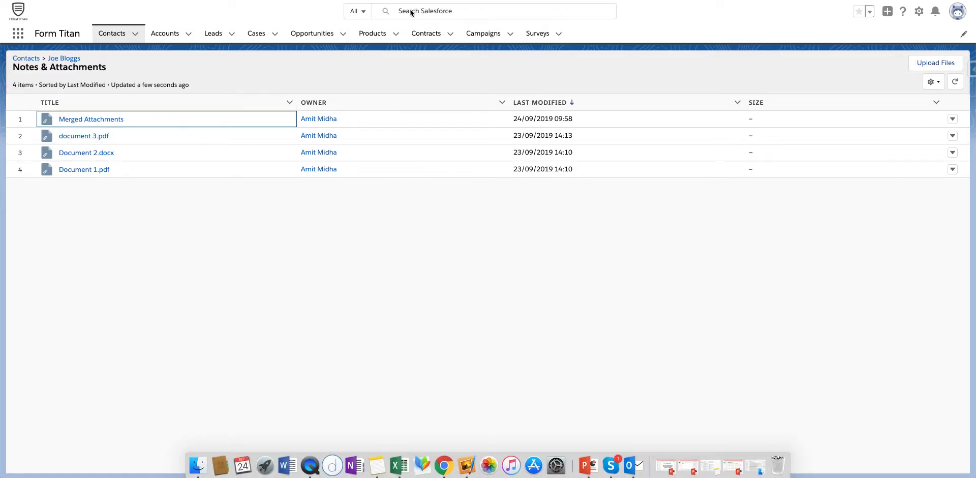
{"action": "left_click", "coordinate": [477, 286]}
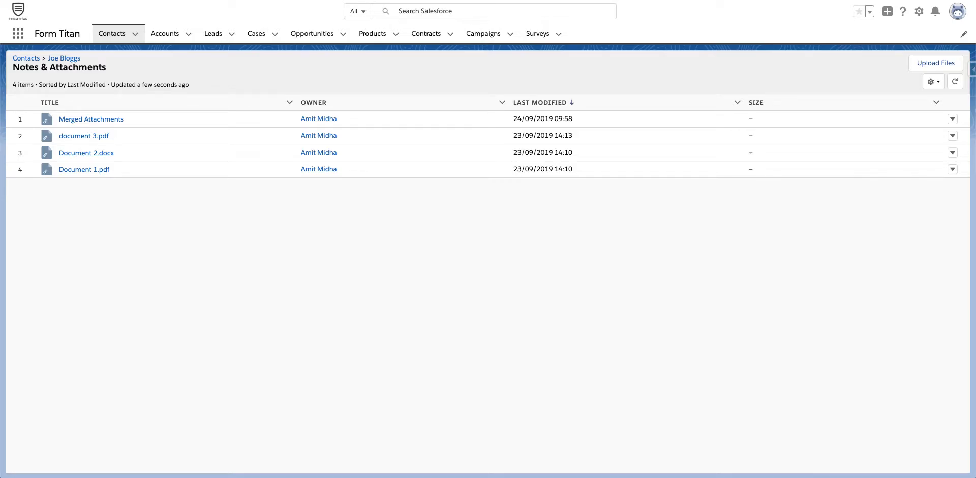
- Append '.pdf' to the Attachment push File Name, apply the mapping, and save the form
{"action": "key", "text": "ctrl+Tab"}
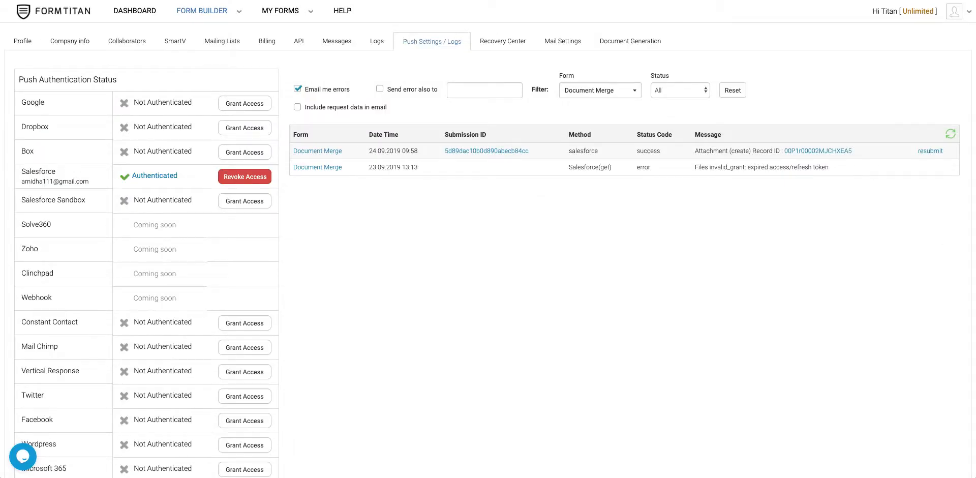
{"action": "key", "text": "ctrl+Tab"}
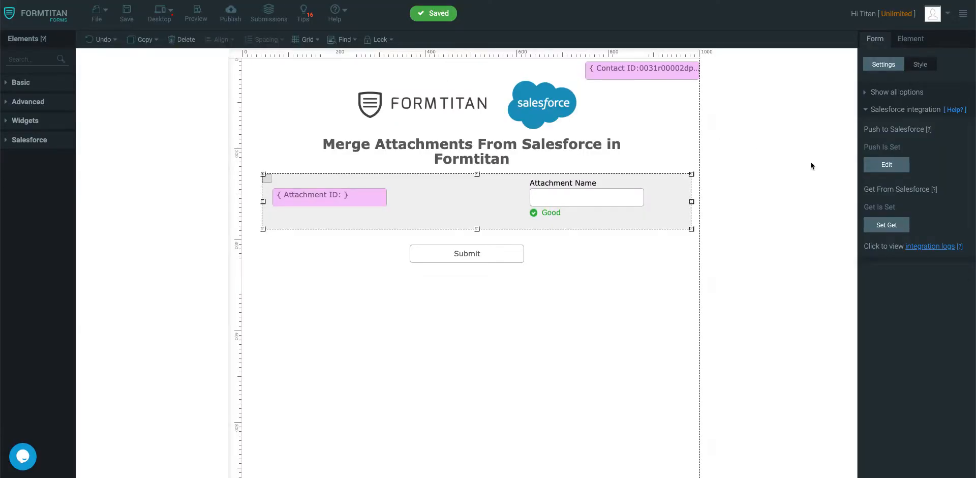
{"action": "left_click", "coordinate": [887, 164]}
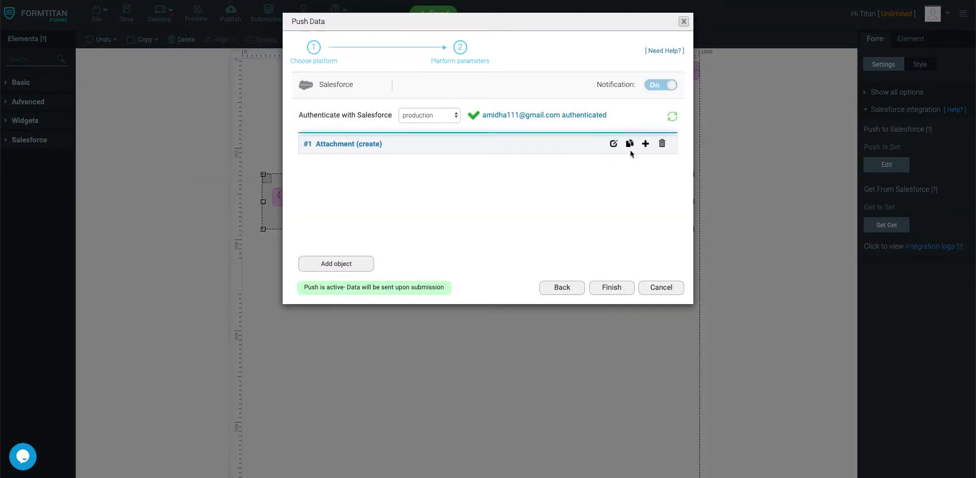
{"action": "left_click", "coordinate": [613, 143]}
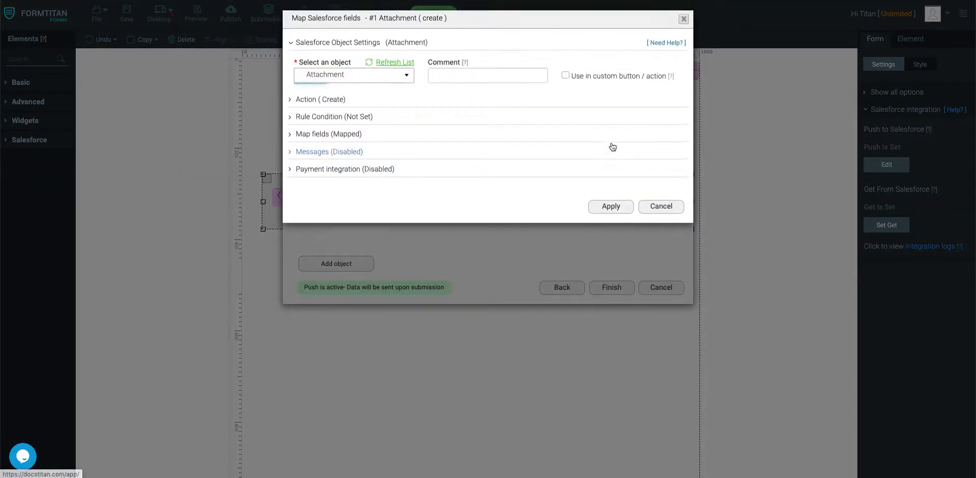
{"action": "left_click", "coordinate": [329, 136]}
{"action": "left_click", "coordinate": [340, 184]}
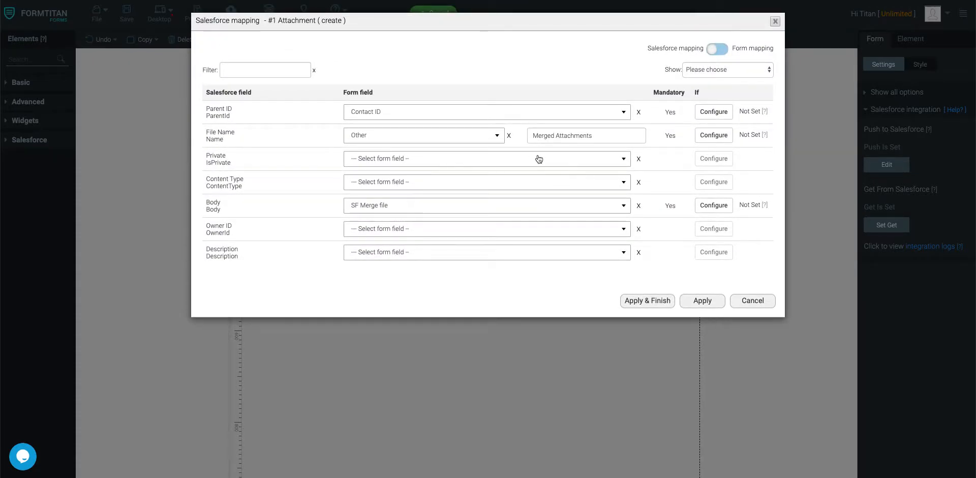
{"action": "left_click", "coordinate": [608, 137]}
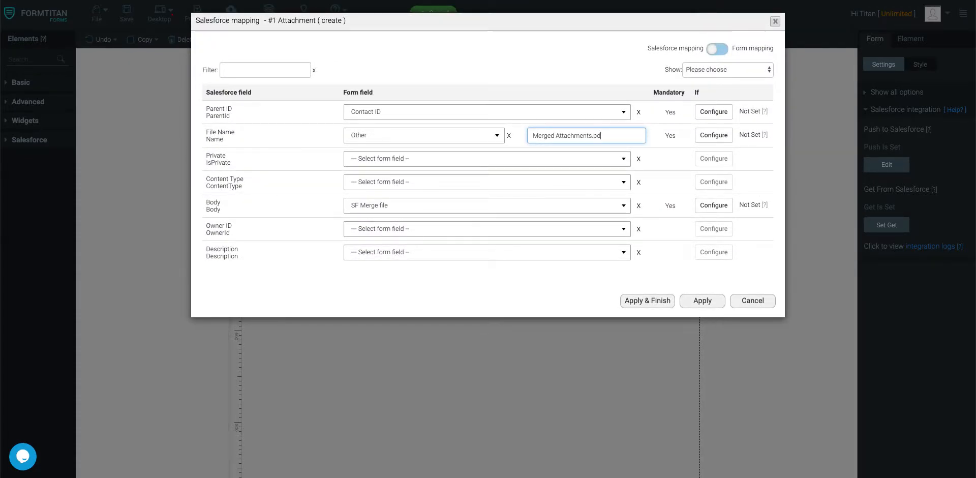
{"action": "left_click", "coordinate": [653, 300]}
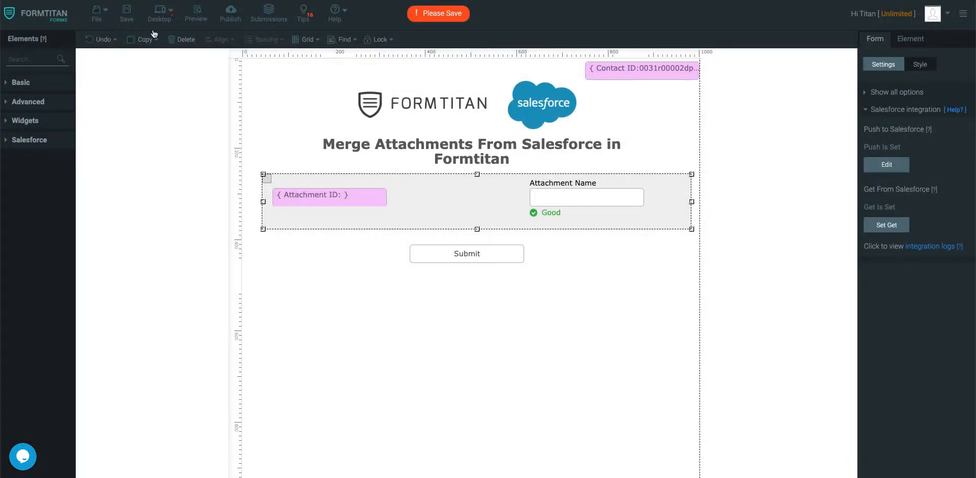
{"action": "left_click", "coordinate": [127, 12]}
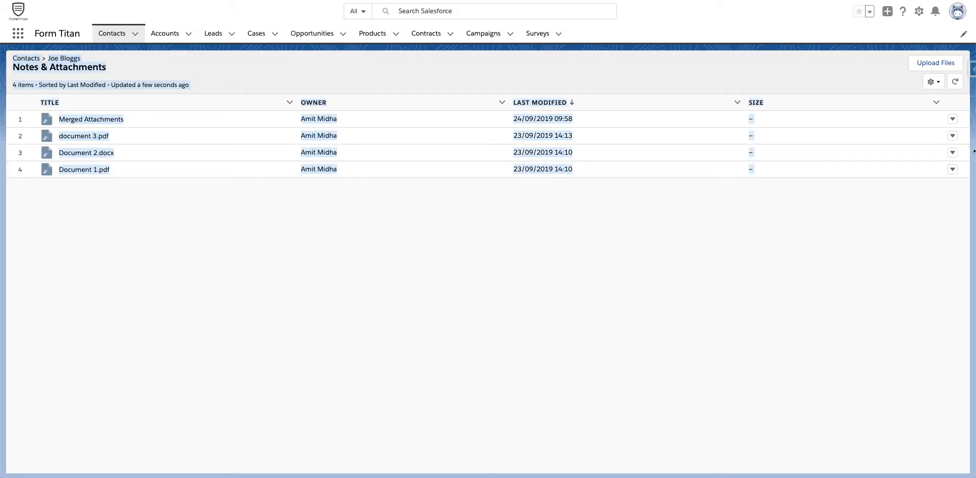
- Delete the Merged Attachments file from the contact's attachments
{"action": "left_click", "coordinate": [953, 119]}
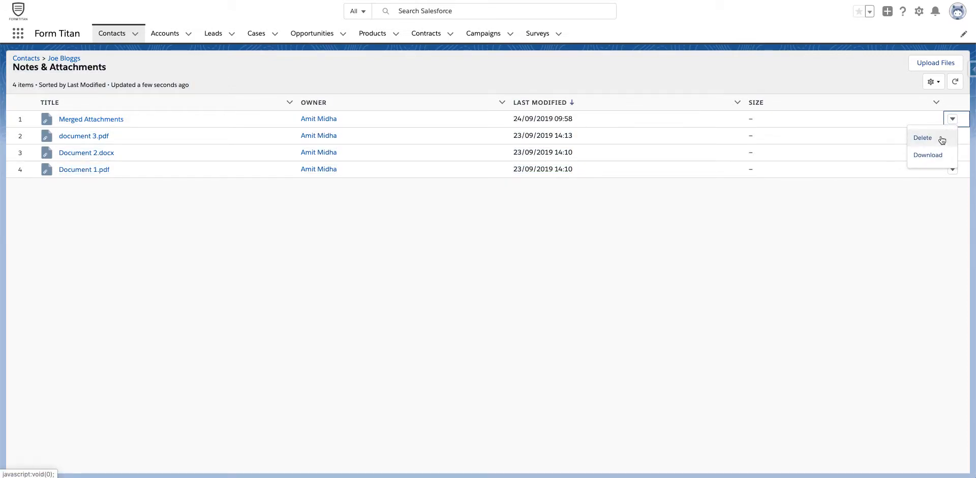
{"action": "left_click", "coordinate": [935, 142]}
{"action": "left_click", "coordinate": [626, 266]}
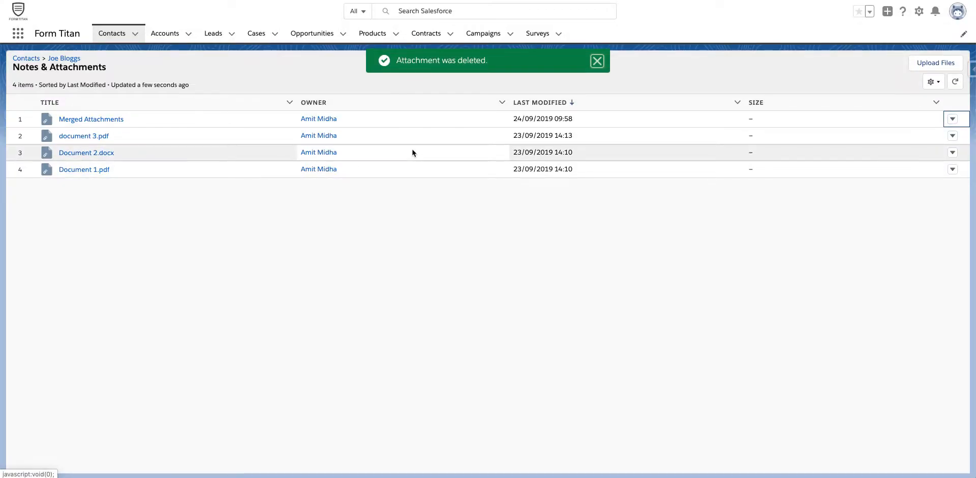
- Resubmit the merge submission and reload the contact's full attachments list
{"action": "left_click", "coordinate": [112, 33]}
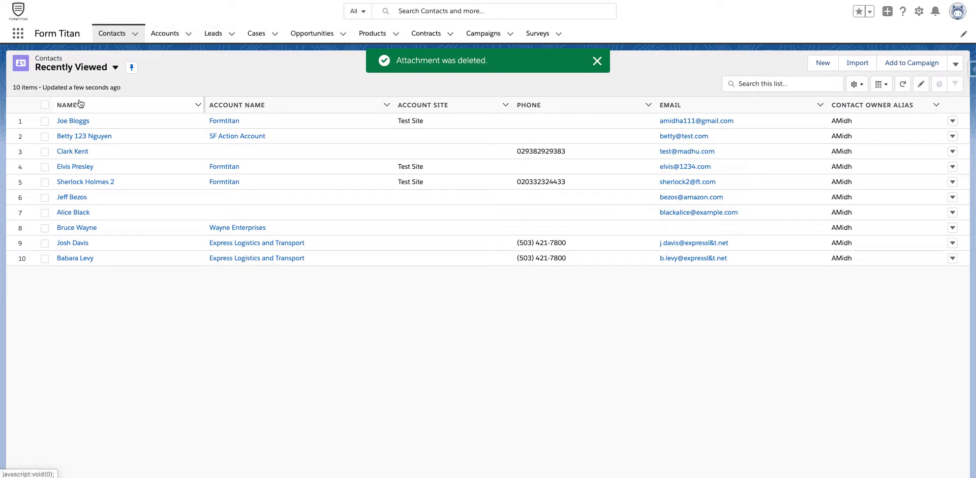
{"action": "left_click", "coordinate": [74, 120]}
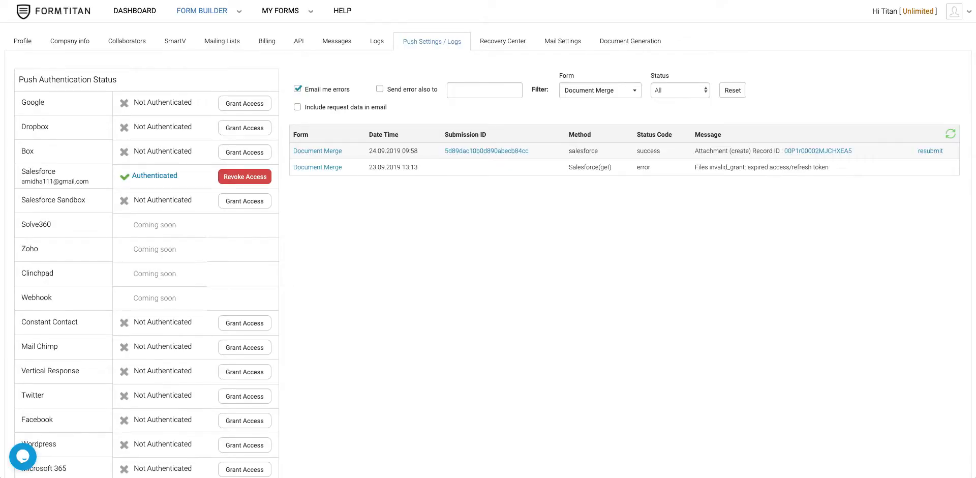
{"action": "left_click", "coordinate": [937, 152]}
{"action": "left_click", "coordinate": [950, 134]}
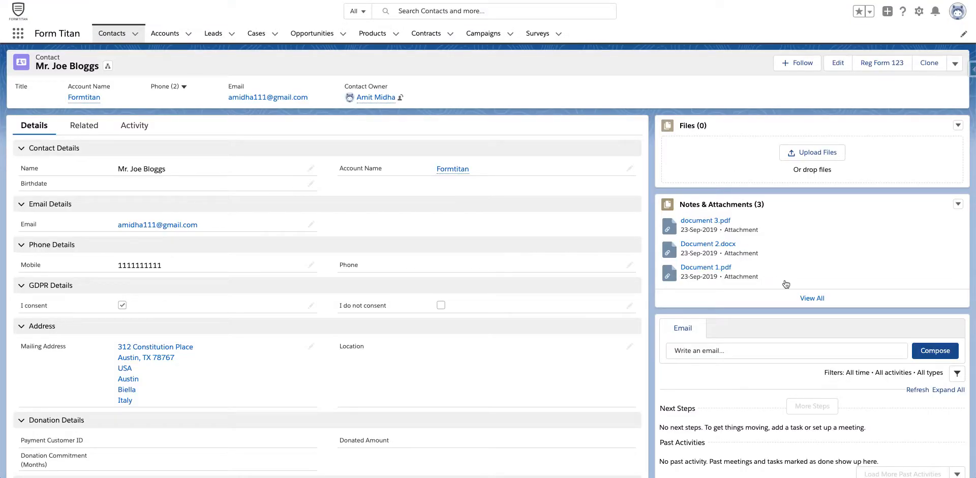
{"action": "left_click", "coordinate": [809, 298]}
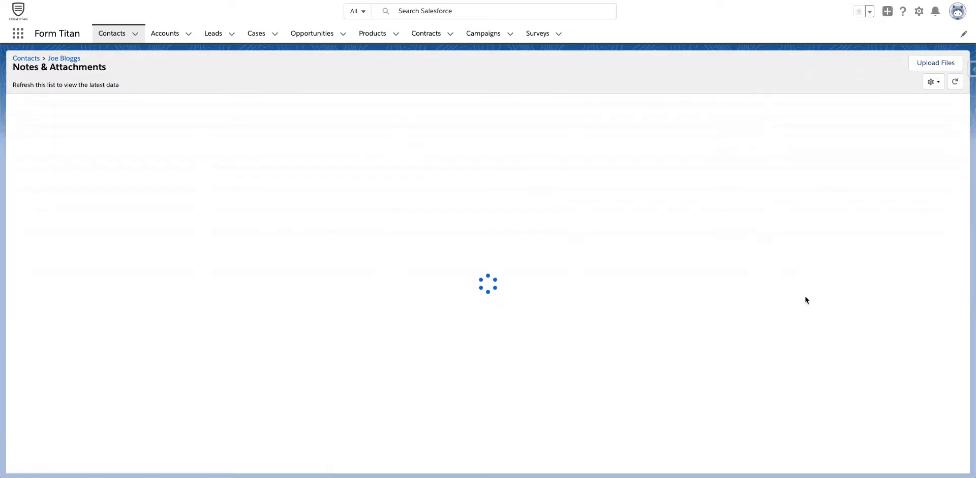
{"action": "left_click", "coordinate": [956, 82]}
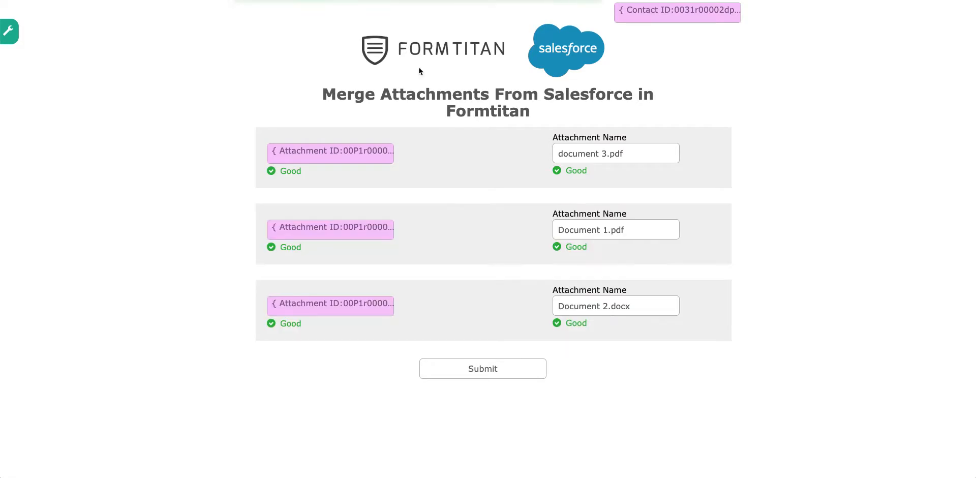
- Submit the merge form again and refresh the push log
{"action": "left_click", "coordinate": [523, 362]}
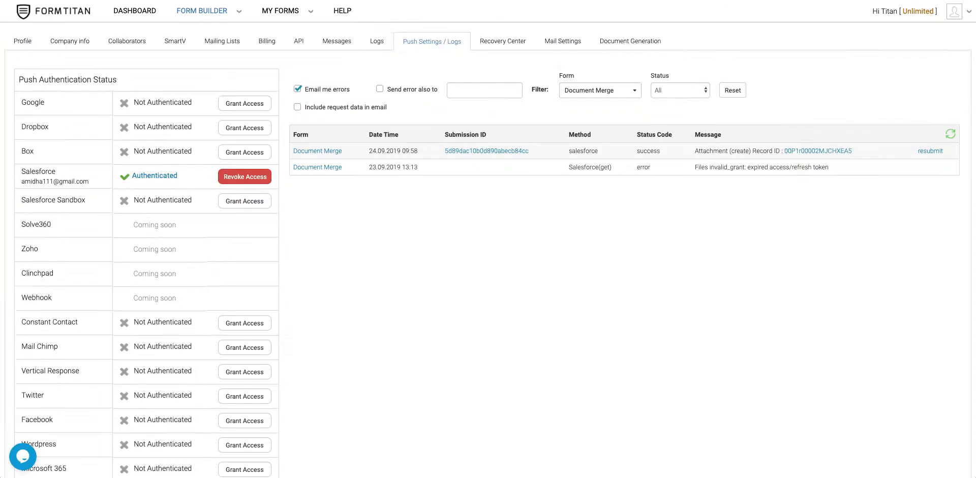
{"action": "left_click", "coordinate": [949, 132]}
{"action": "left_click", "coordinate": [952, 133]}
{"action": "left_click", "coordinate": [952, 133]}
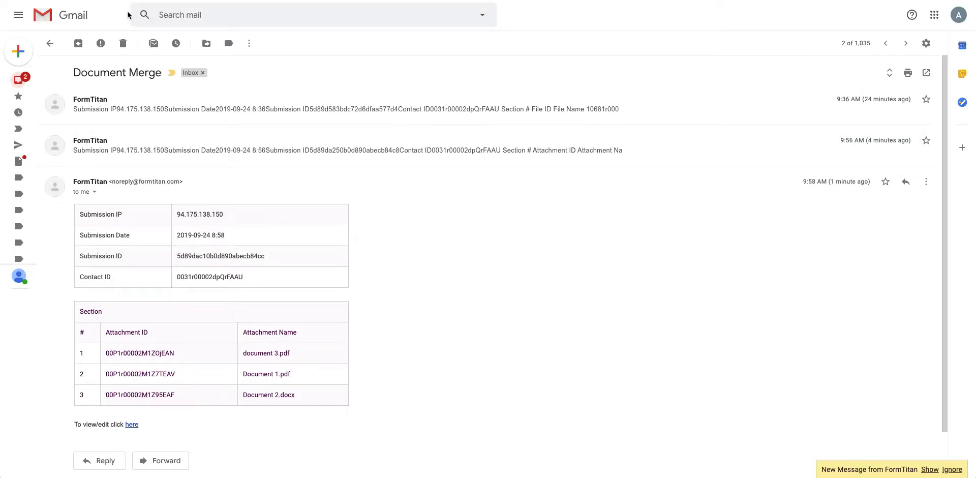
- Delete the newest Document Merge email, then open the new attachment record from the push log
{"action": "left_click", "coordinate": [16, 80]}
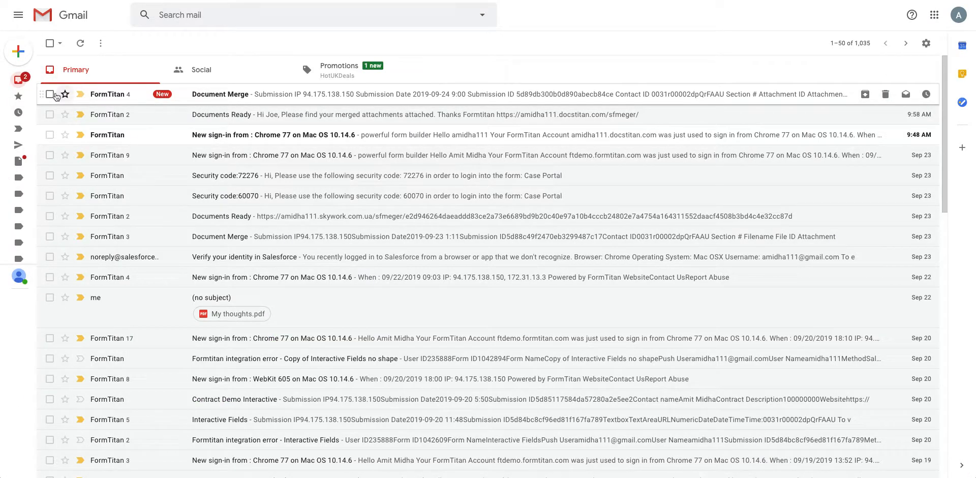
{"action": "left_click", "coordinate": [50, 94]}
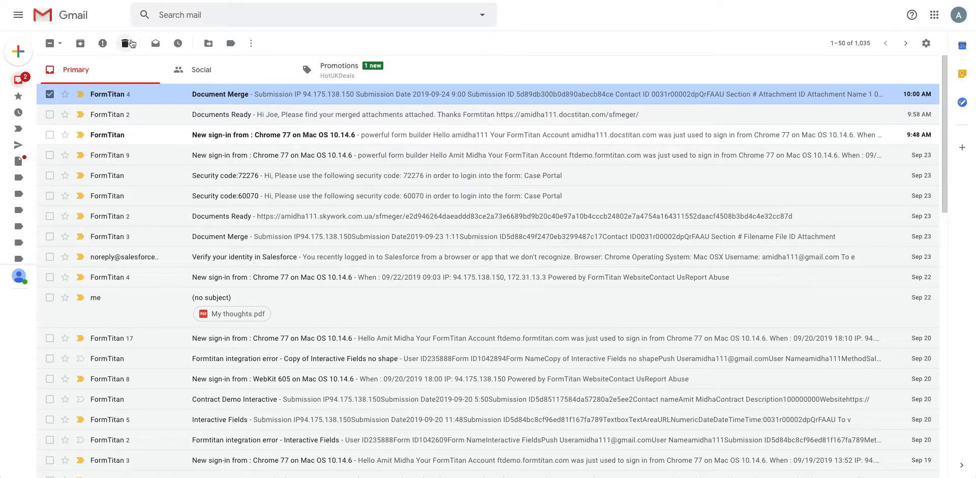
{"action": "left_click", "coordinate": [128, 44]}
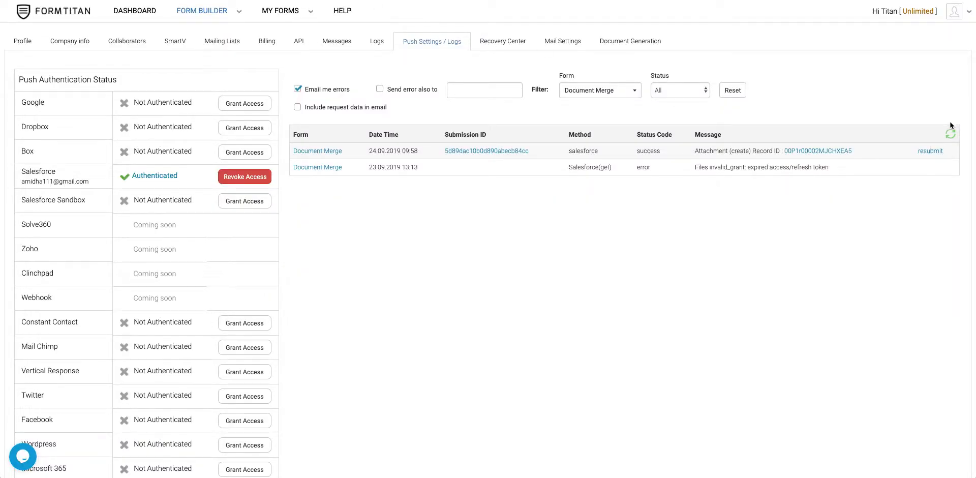
{"action": "left_click", "coordinate": [950, 133]}
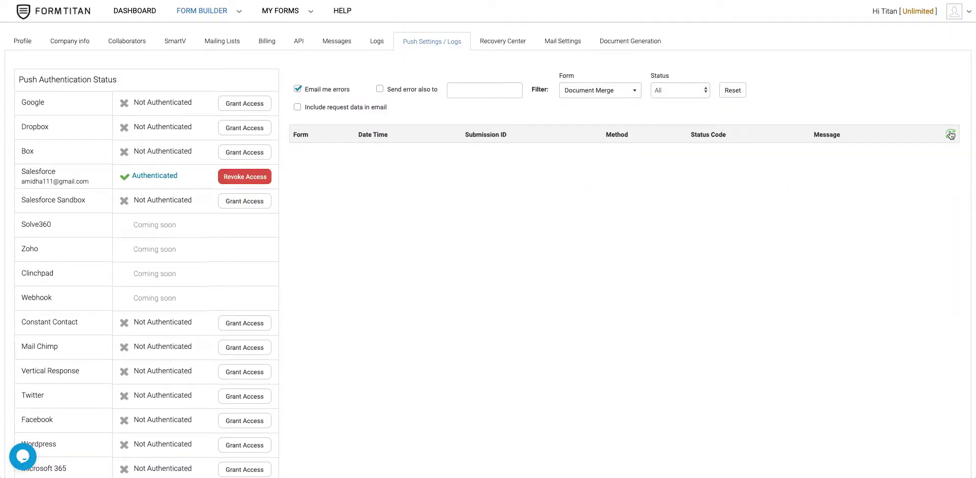
{"action": "left_click", "coordinate": [822, 151]}
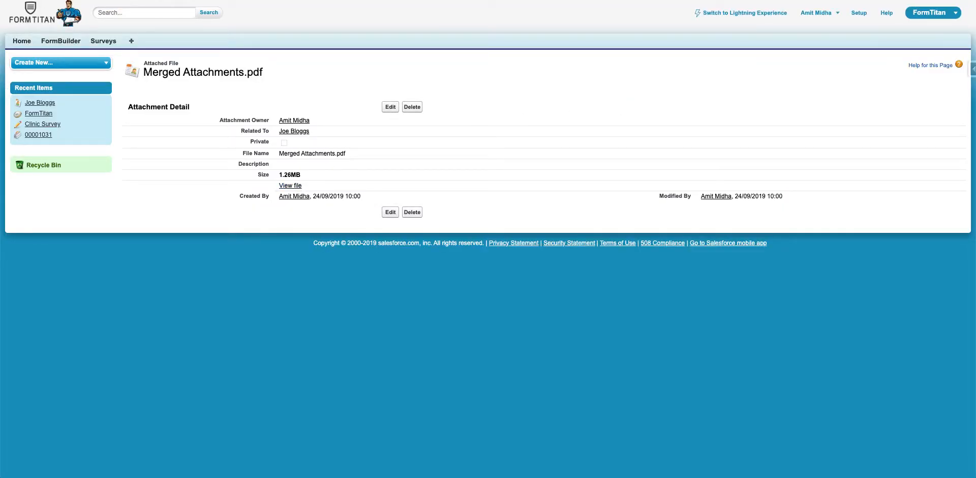
- Switch to Lightning, open the contact's Merged Attachments.pdf and scroll through its four pages
{"action": "left_click", "coordinate": [772, 14]}
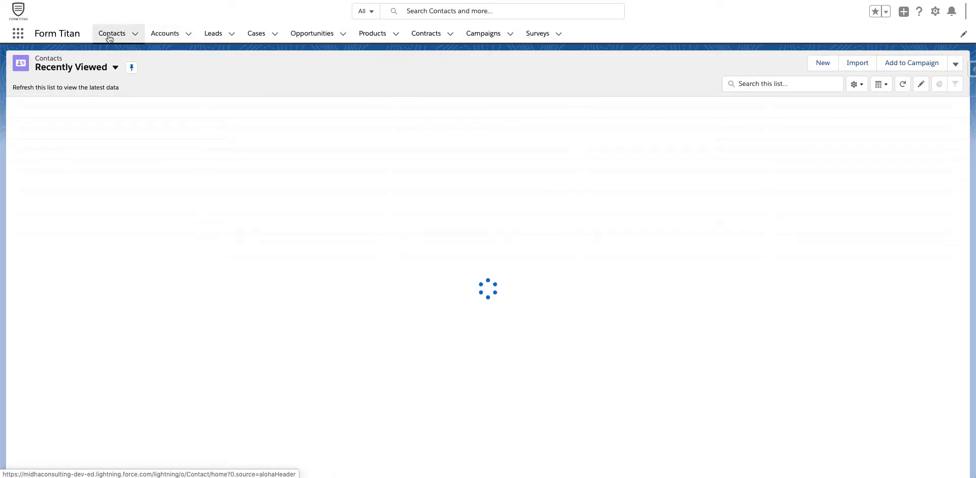
{"action": "left_click", "coordinate": [76, 120]}
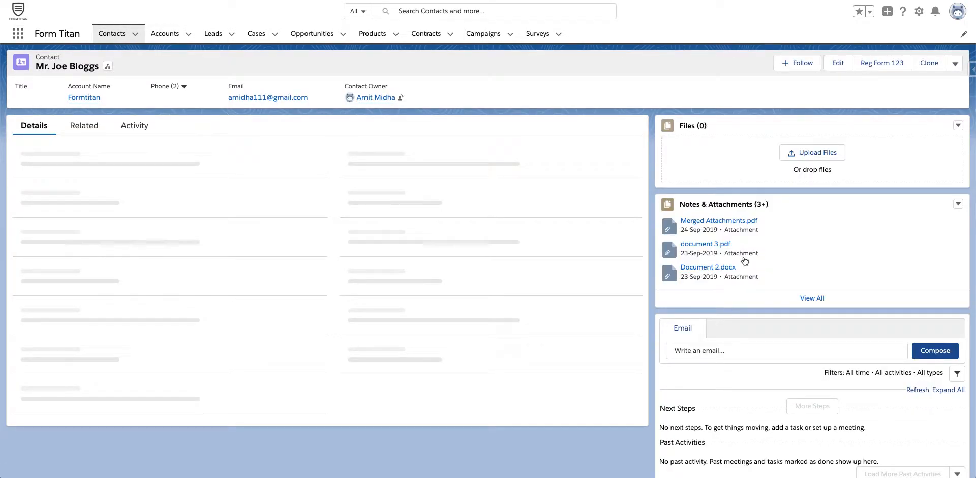
{"action": "left_click", "coordinate": [736, 220]}
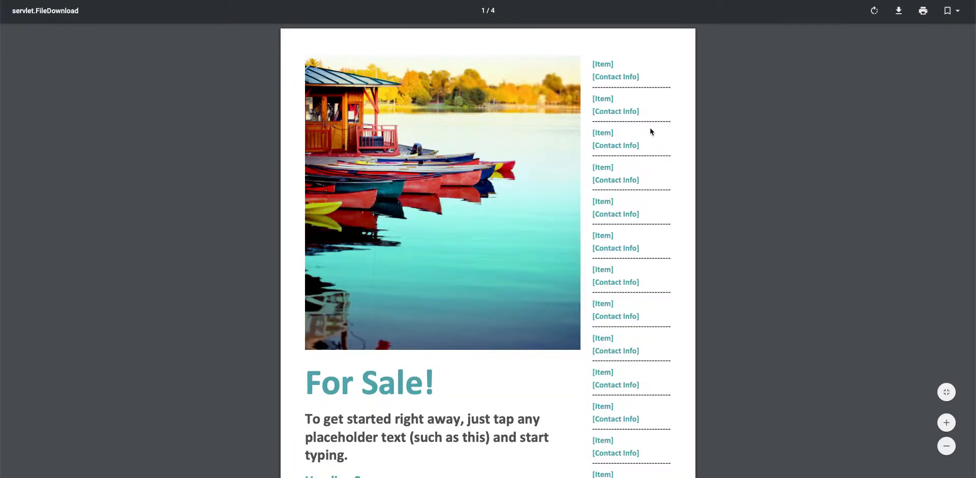
{"action": "scroll", "coordinate": [663, 81], "scroll_direction": "down", "scroll_amount": 15}
{"action": "scroll", "coordinate": [662, 81], "scroll_direction": "down", "scroll_amount": 5}
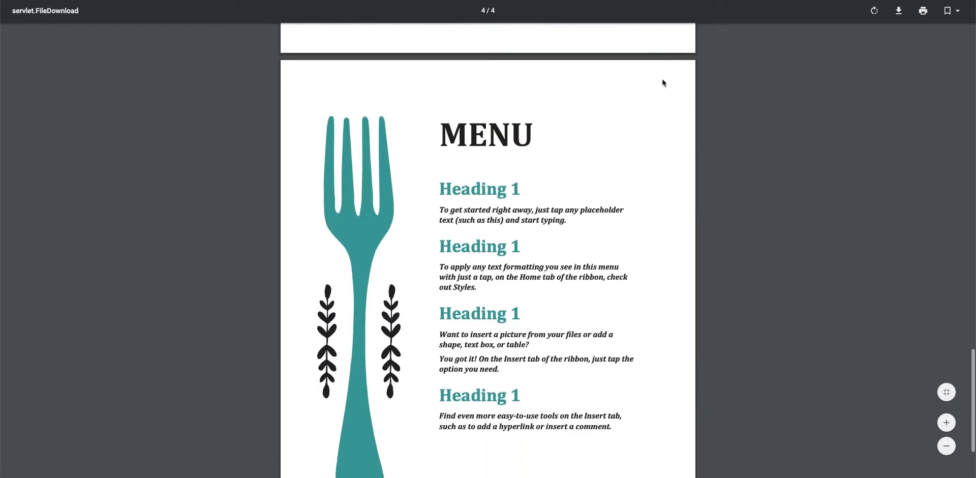
{"action": "scroll", "coordinate": [663, 75], "scroll_direction": "up", "scroll_amount": 20}
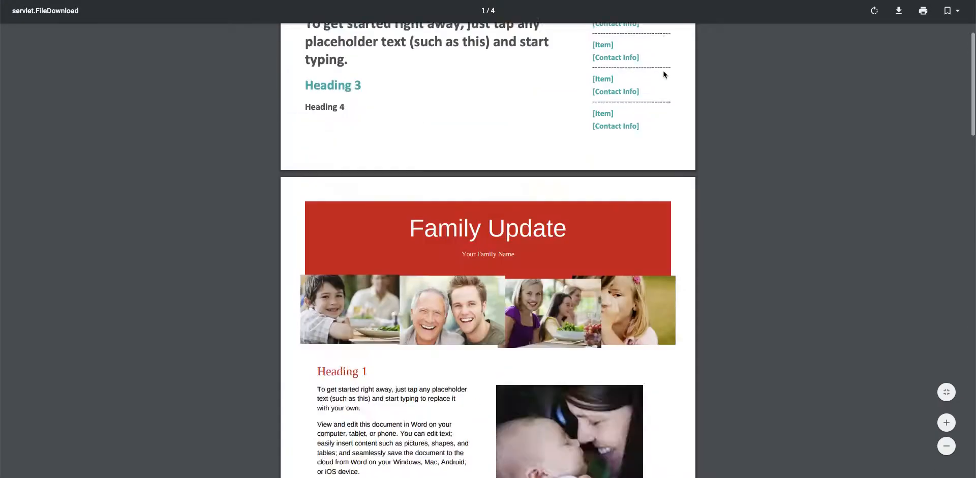